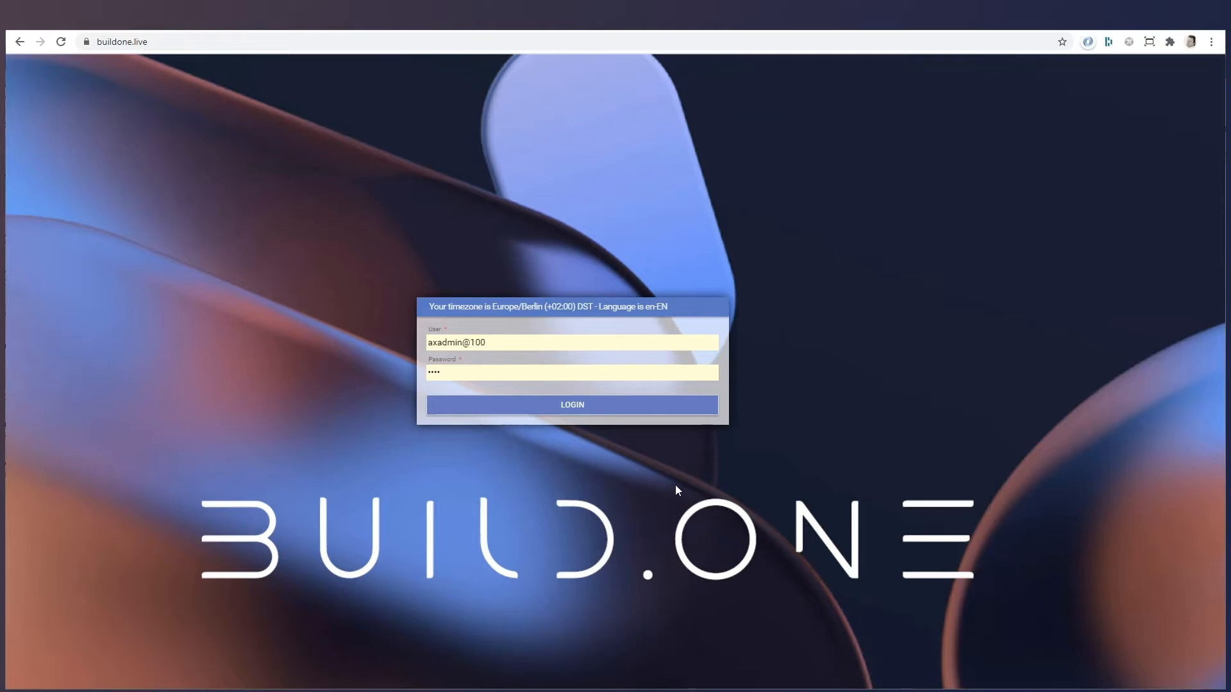
# Step: Log in with the prefilled credentials and open the Object Master Creator for a new repository object
pyautogui.click(522, 414)
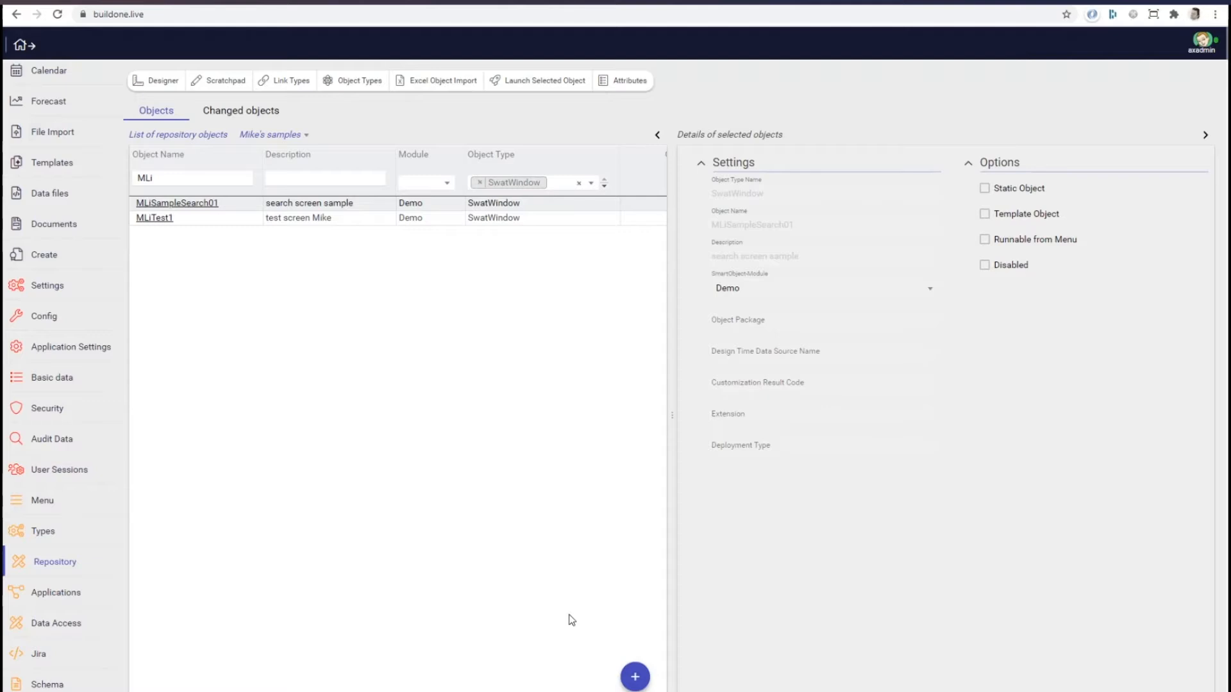
pyautogui.click(635, 674)
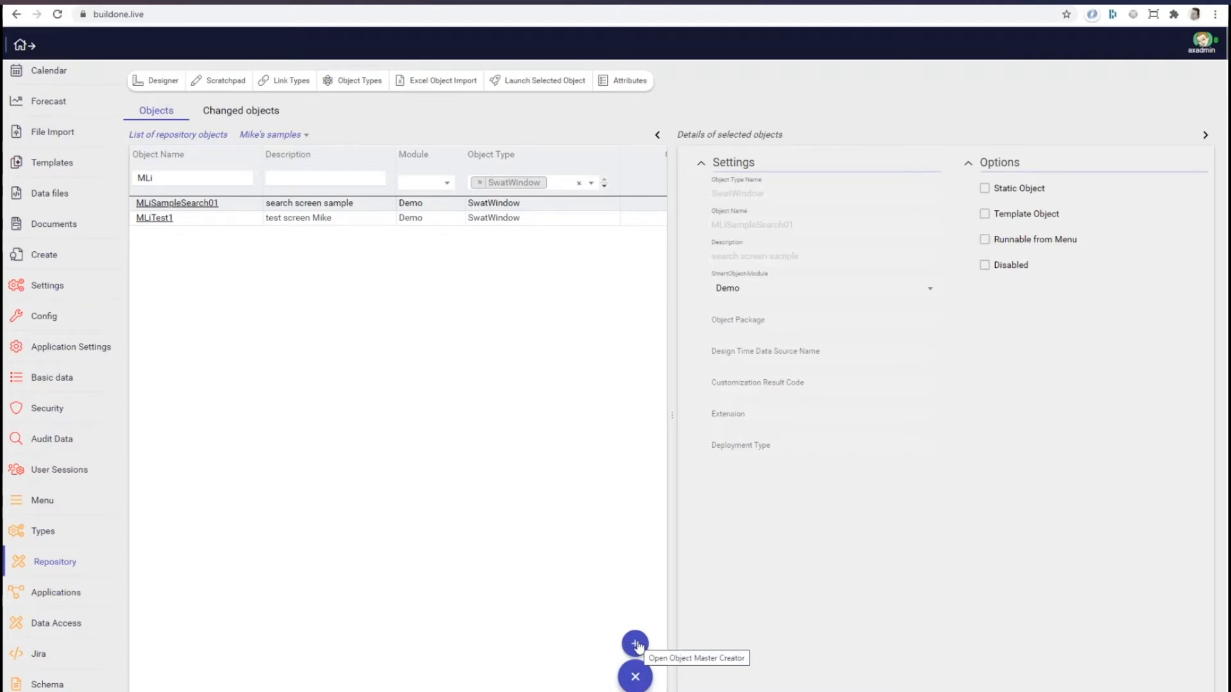
pyautogui.click(635, 644)
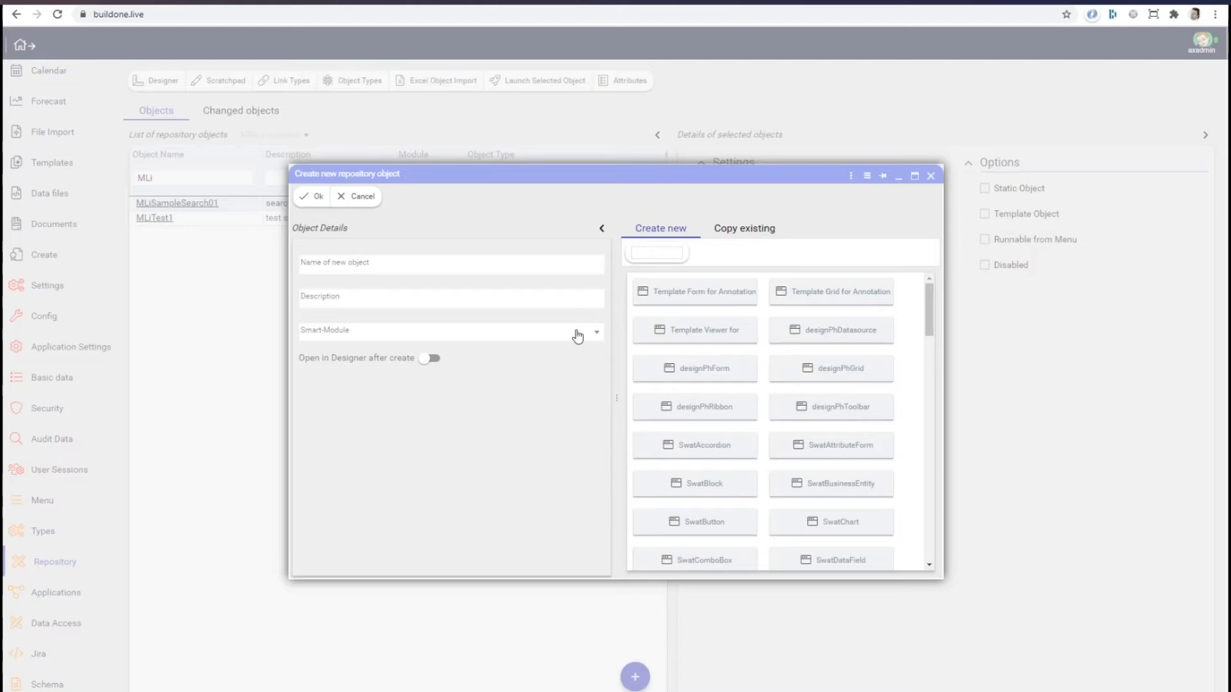
# Step: Name the new object MLiSearchOffers, describe it as "my first search screen" and assign it to the Demo Smart-Module
pyautogui.click(334, 266)
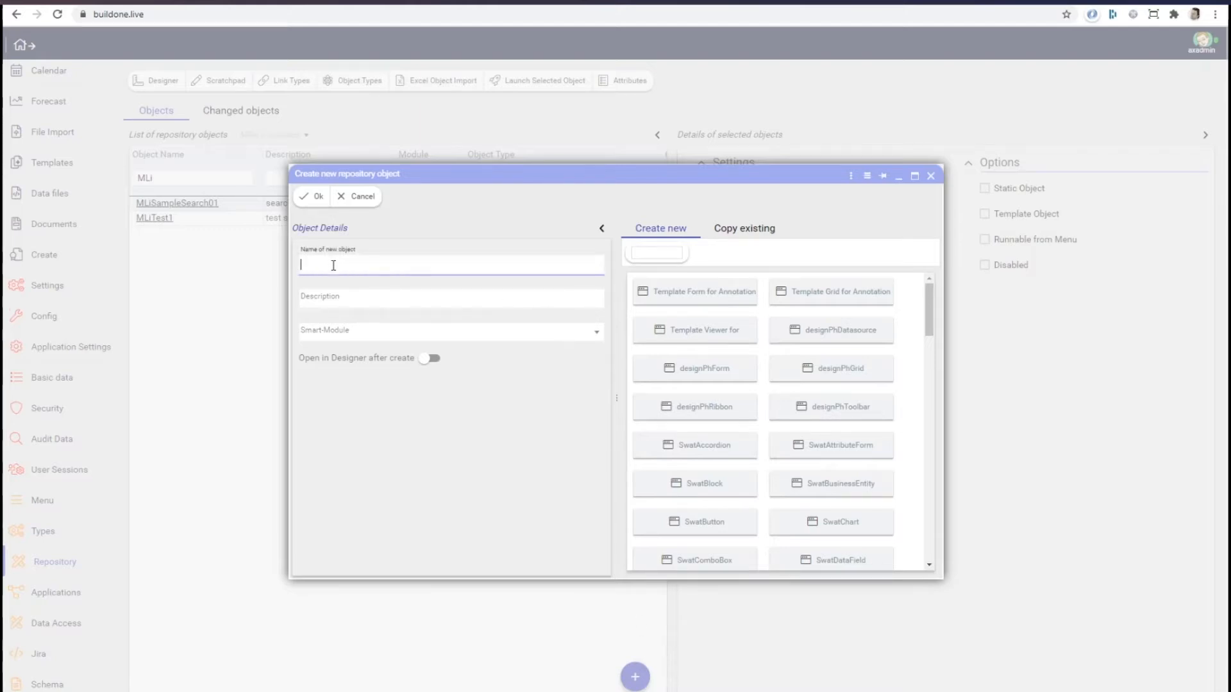
pyautogui.write('MLio')
pyautogui.write('SearchOffers')
pyautogui.press('Tab')
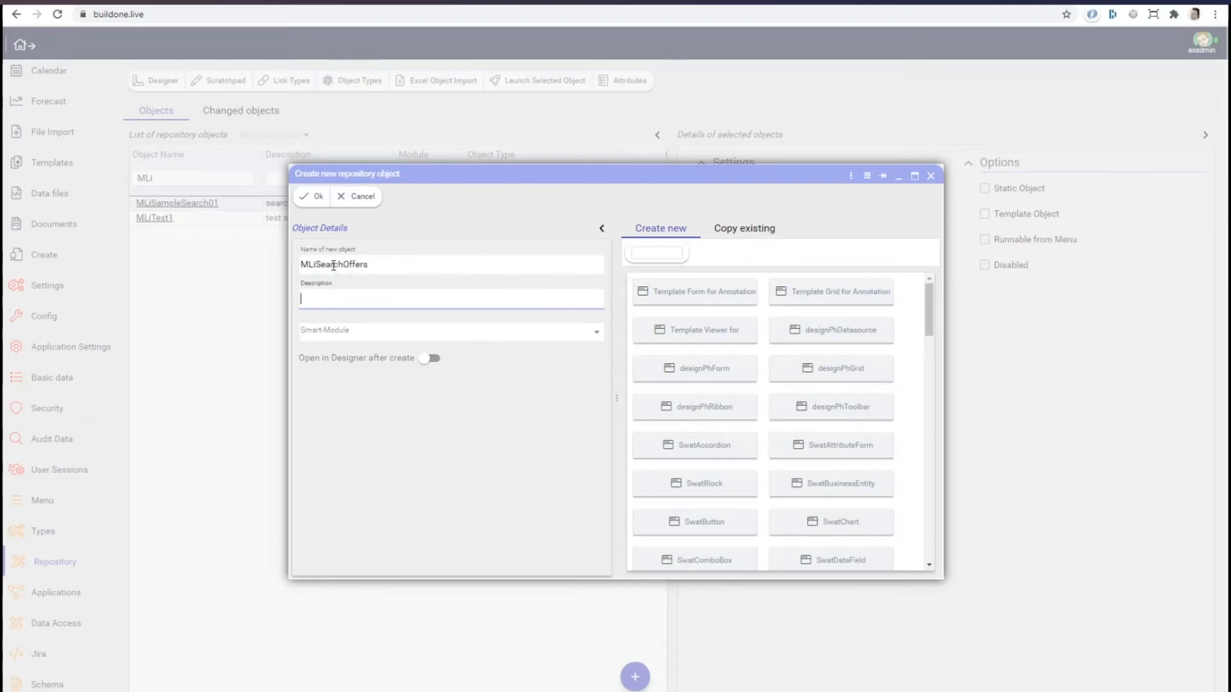
pyautogui.write('my first search screen')
pyautogui.press('Tab')
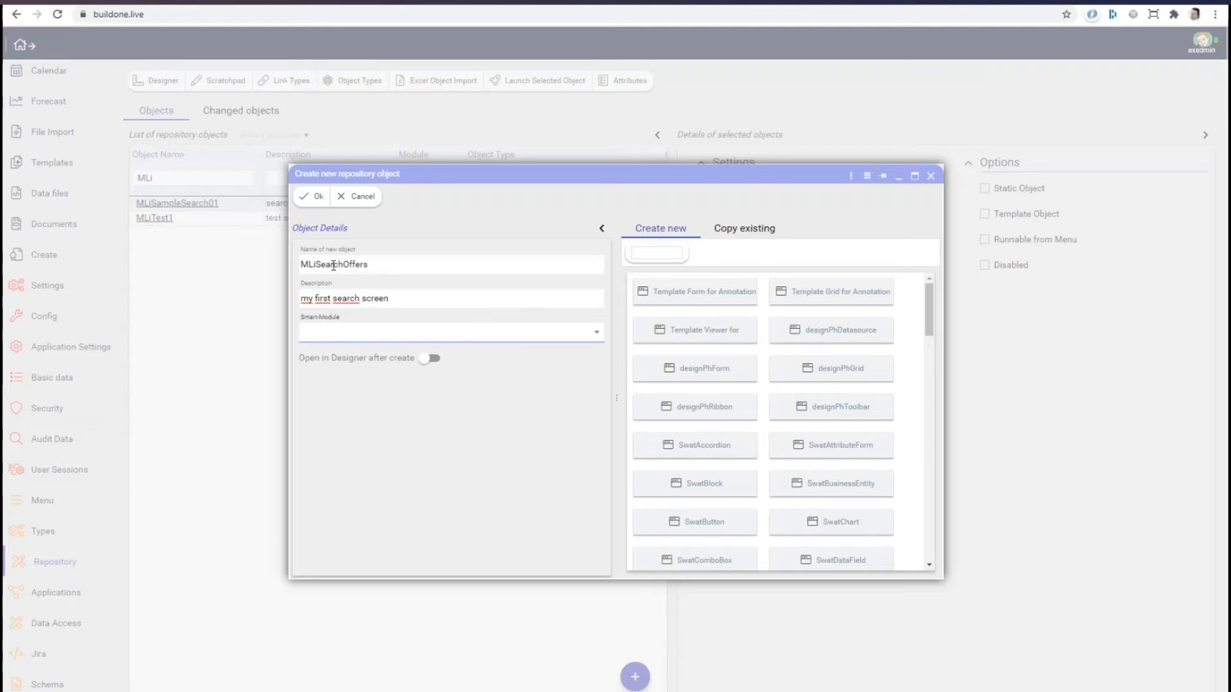
pyautogui.hotkey('alt', 'Down')
pyautogui.write('demo')
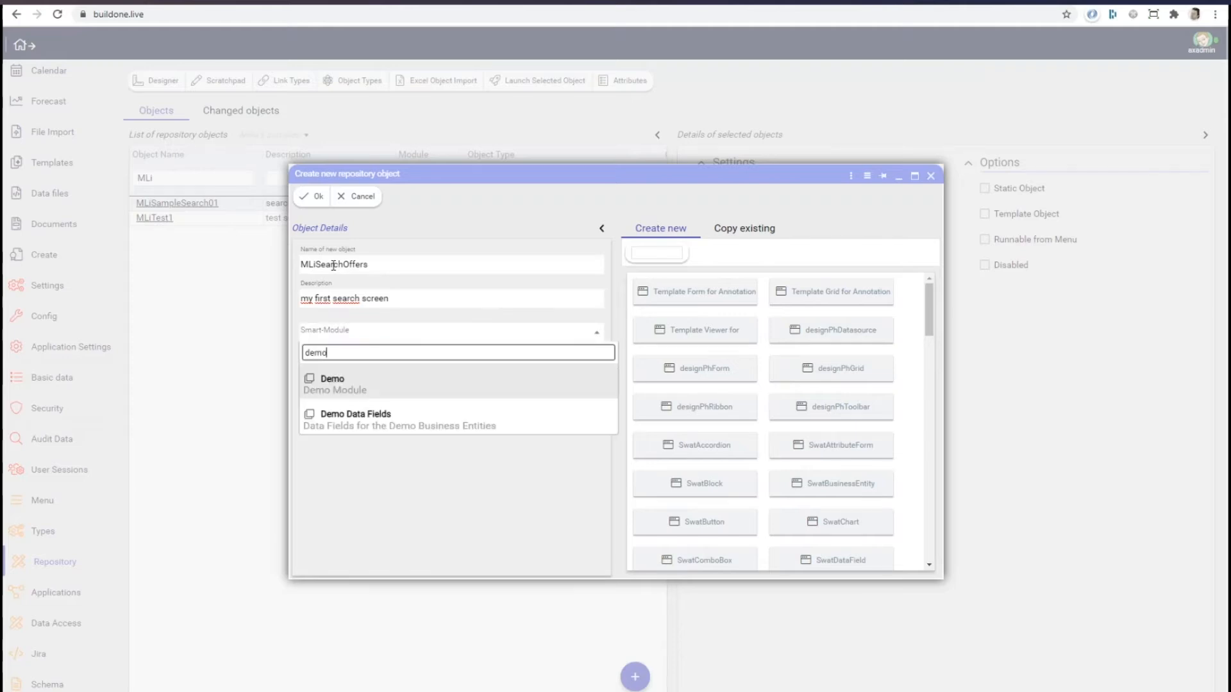
pyautogui.press('Return')
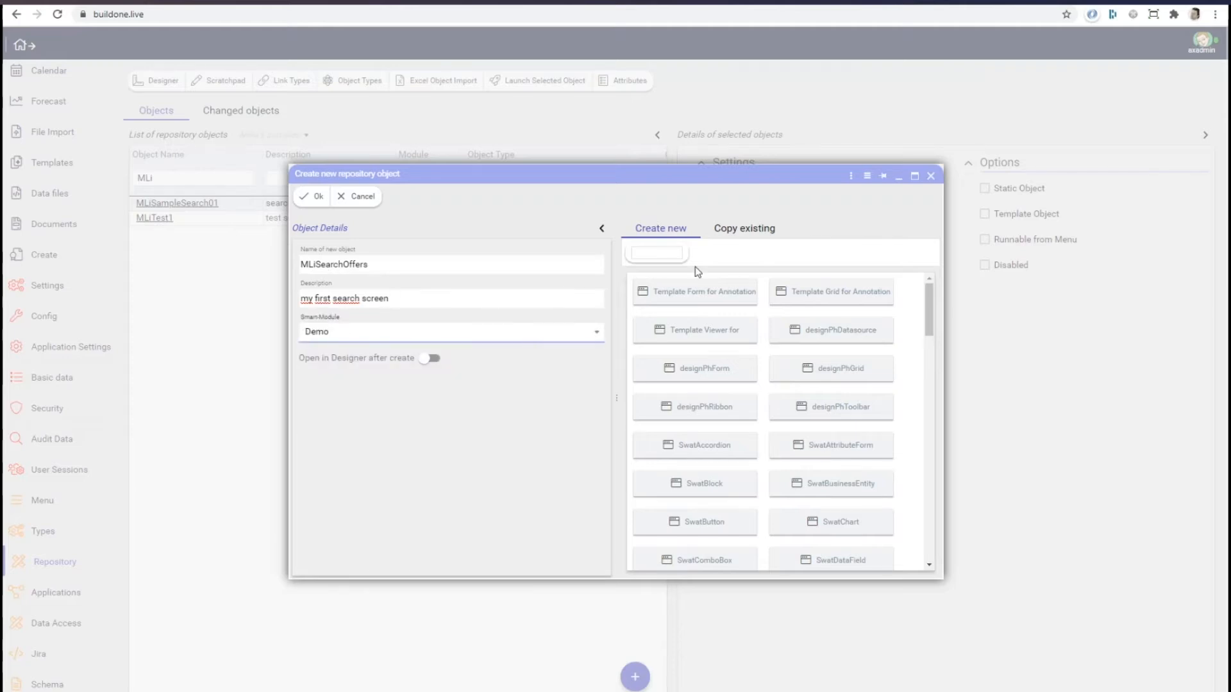
# Step: Search the existing repository objects available for copying by the description "sear"
pyautogui.click(763, 234)
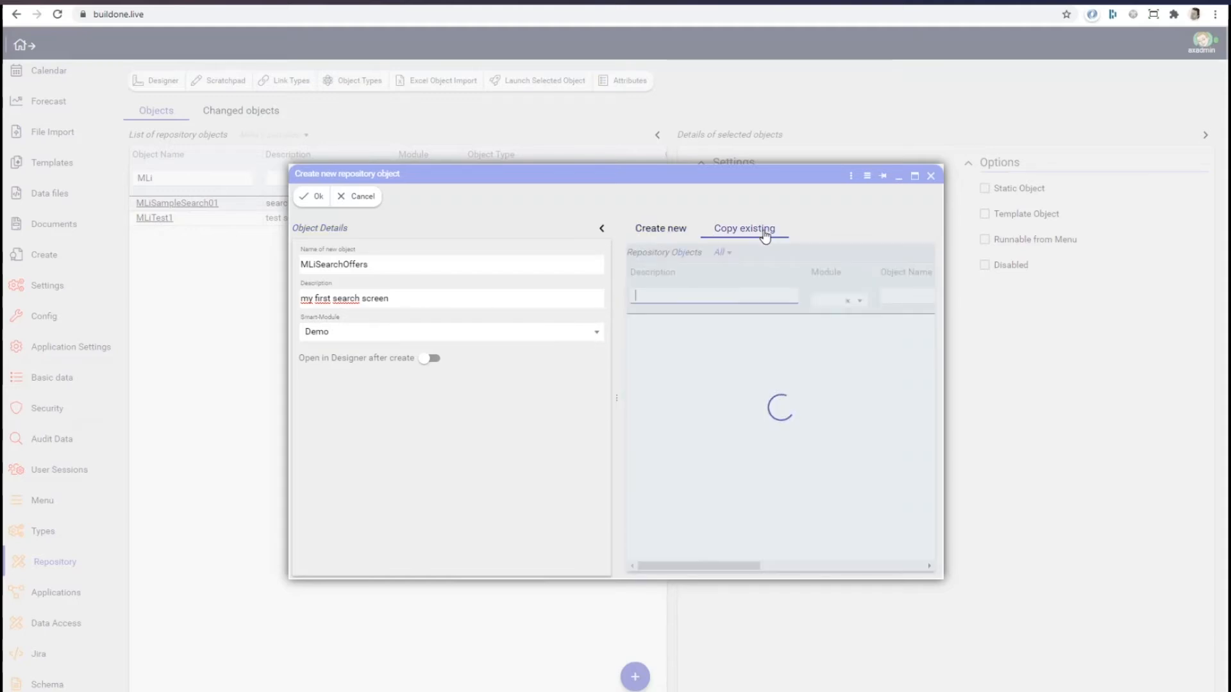
pyautogui.click(663, 298)
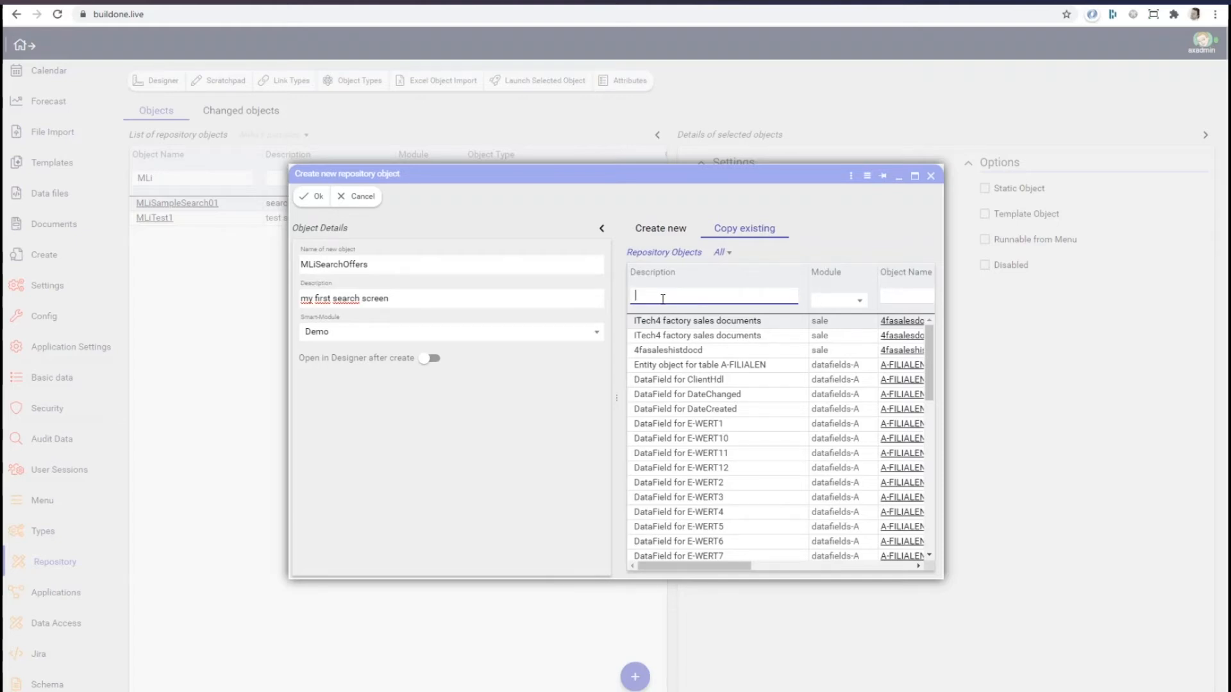
pyautogui.write('sear')
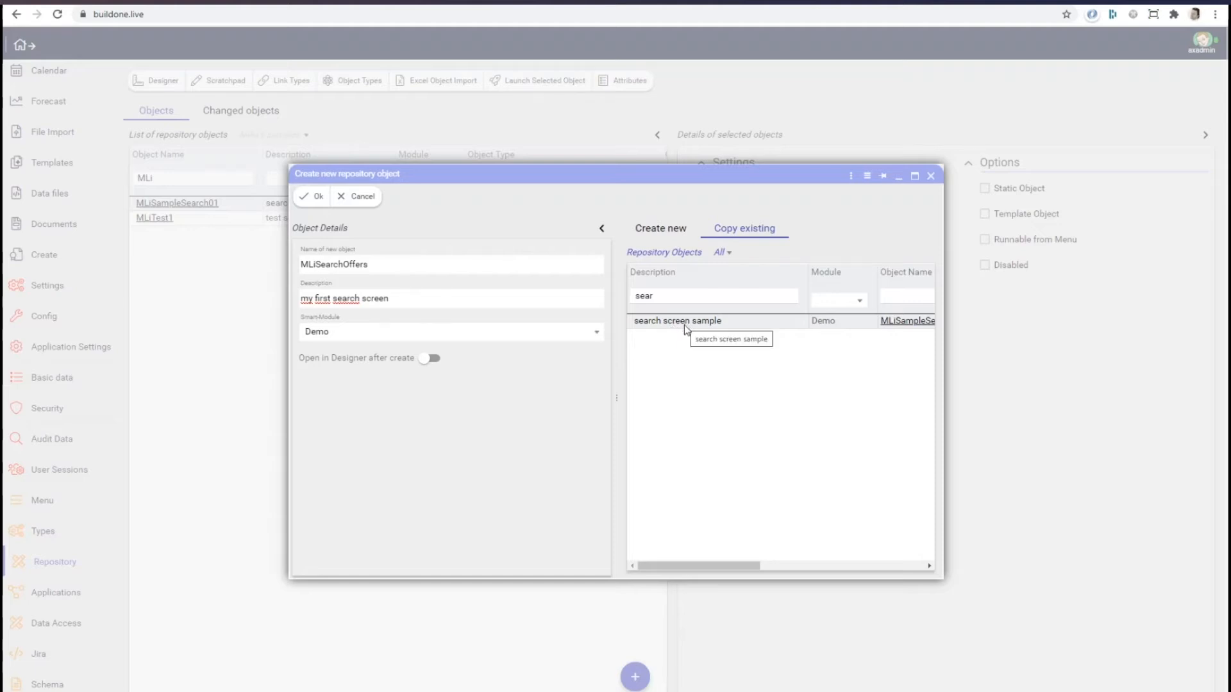
# Step: Find the "simple search-screen" template with the filter "sear" and create the new object from it
pyautogui.click(663, 230)
pyautogui.click(665, 253)
pyautogui.write('es')
pyautogui.write('ar')
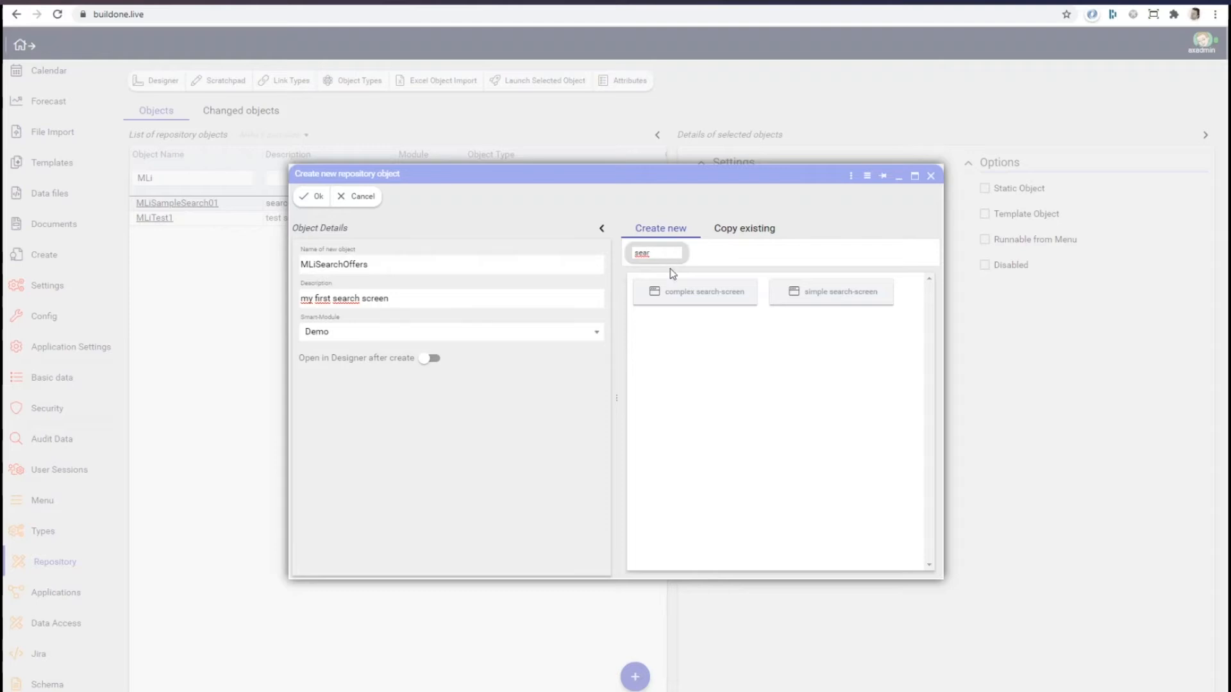
pyautogui.click(841, 292)
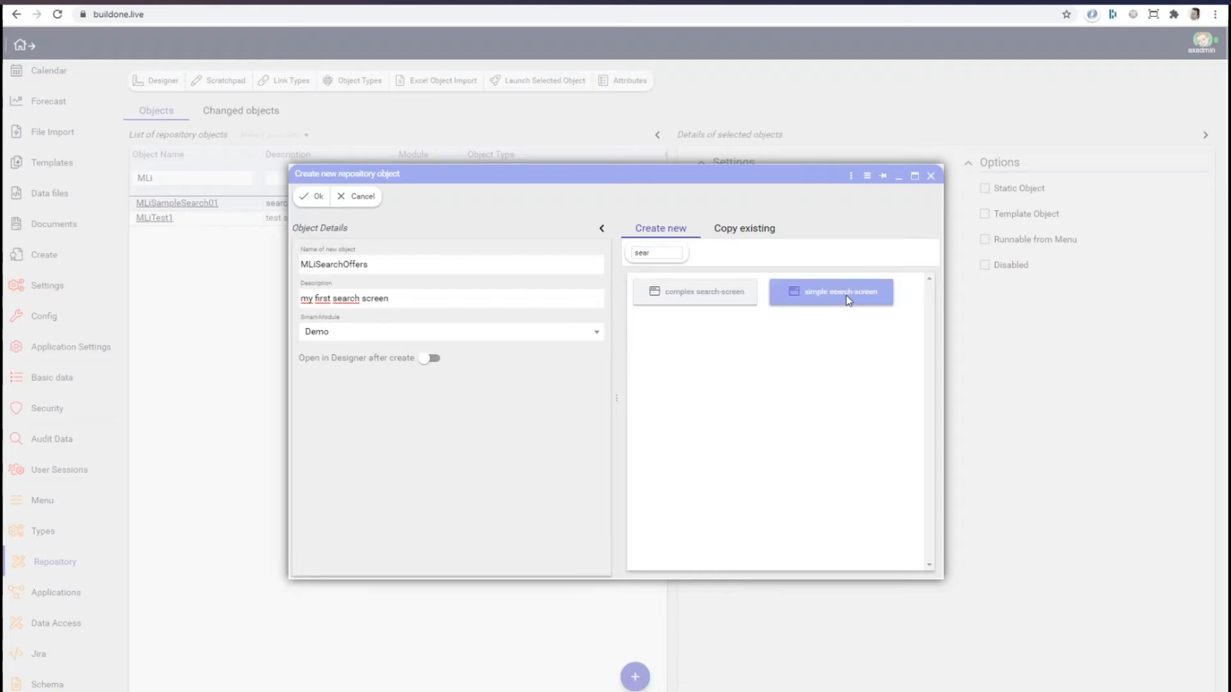
pyautogui.click(308, 200)
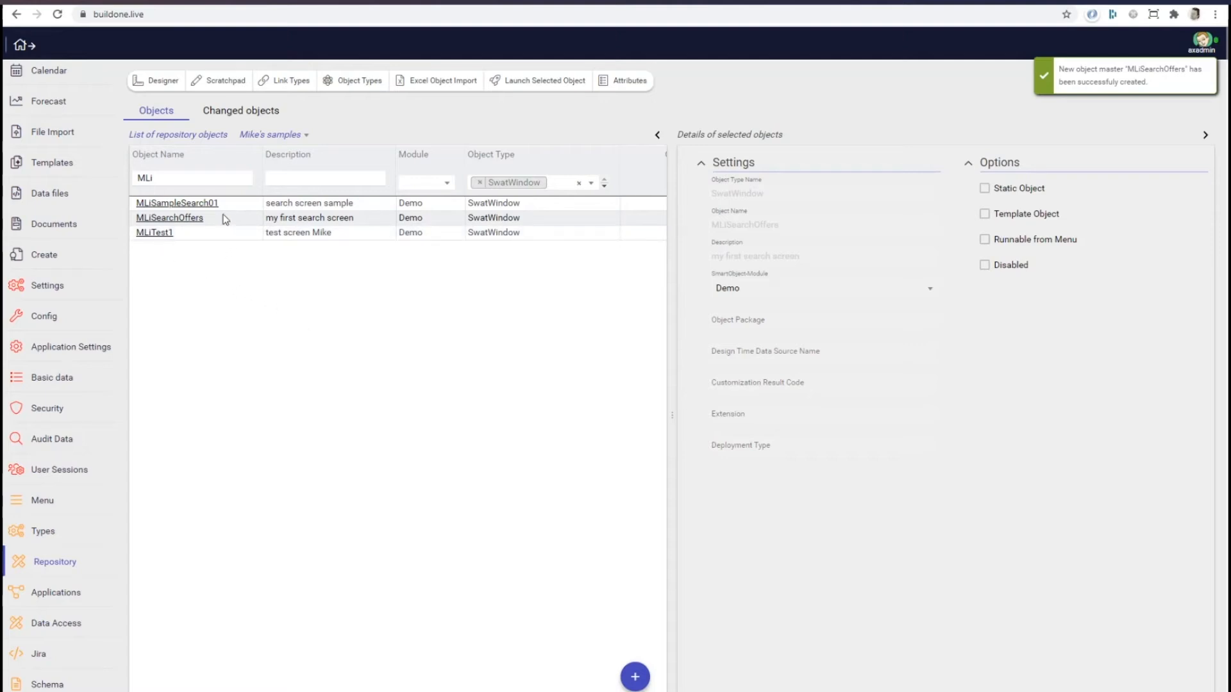
# Step: Open MLiSearchOffers in the designer and replace the designPhDatasource placeholder with the Offer business entity offerd
pyautogui.click(181, 219)
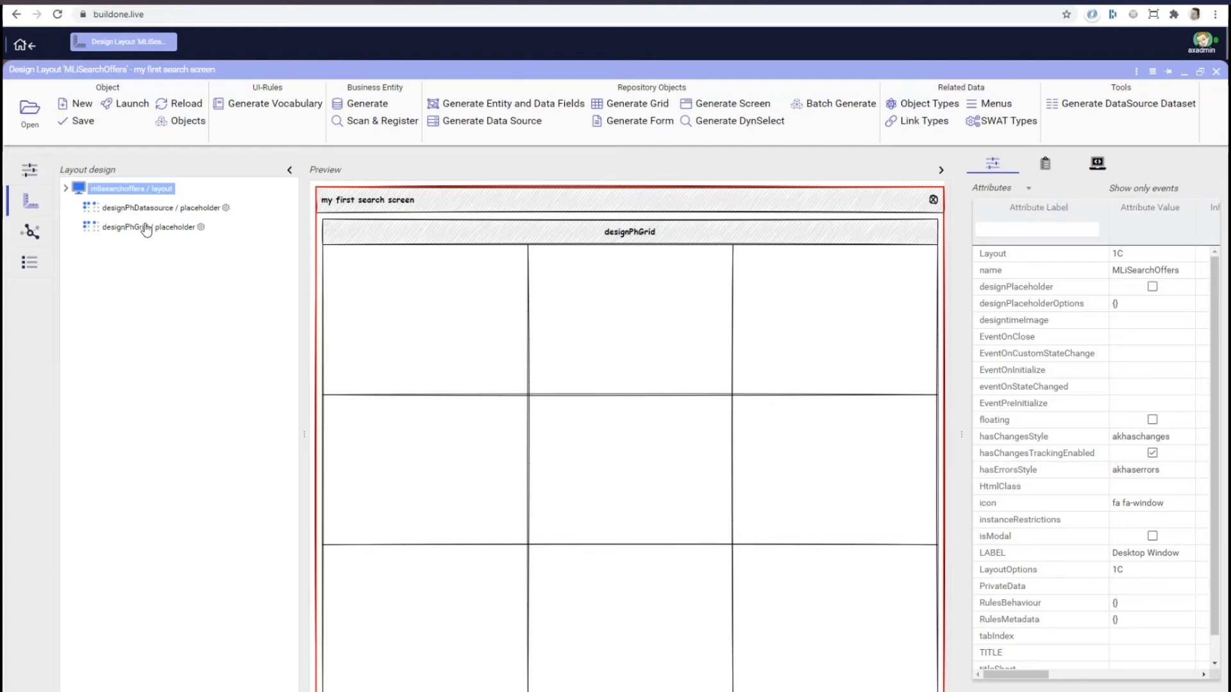
pyautogui.click(226, 210)
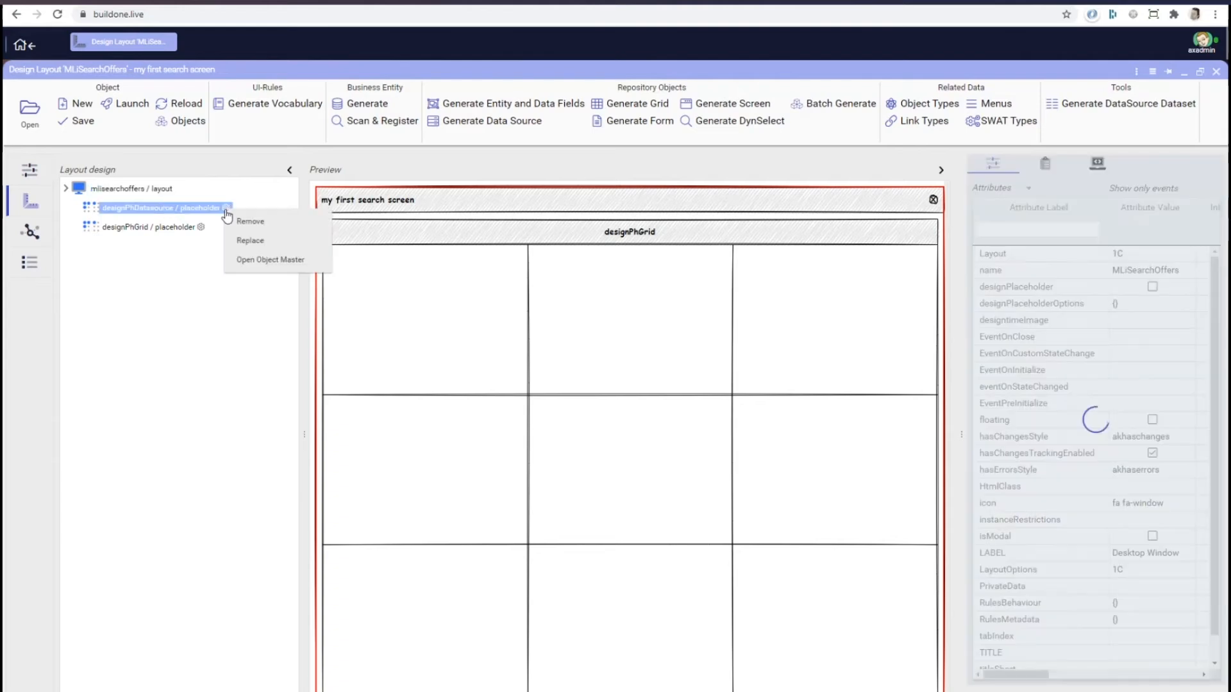
pyautogui.click(268, 241)
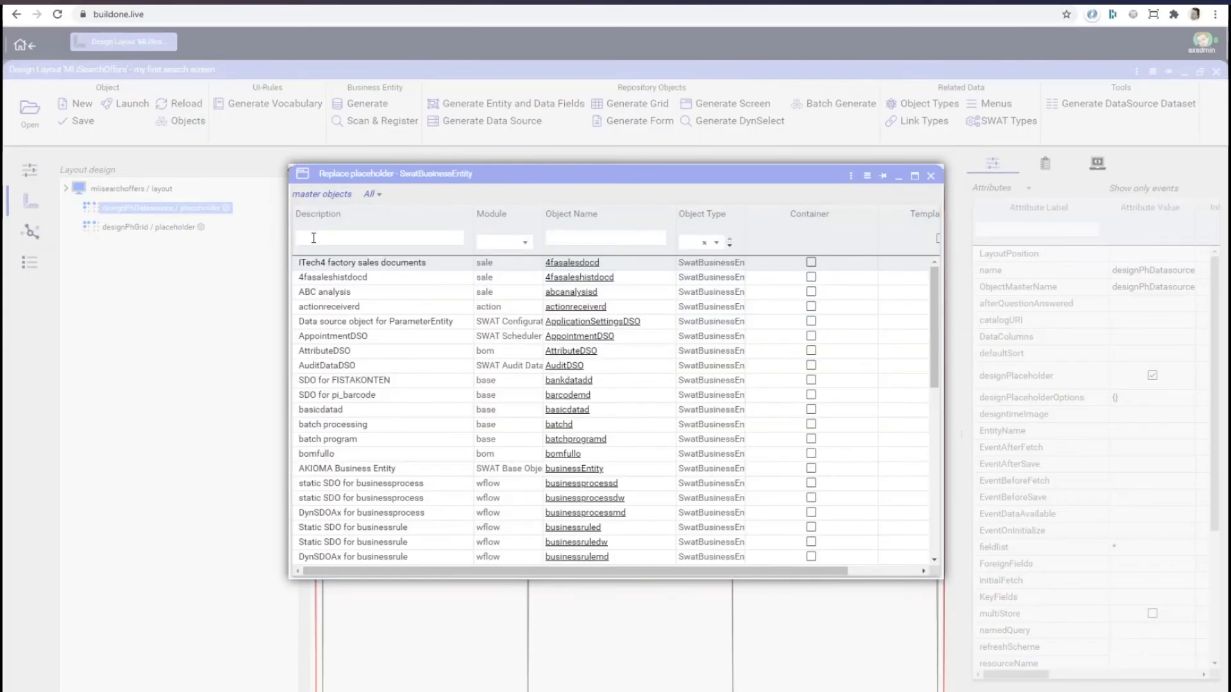
pyautogui.click(314, 237)
pyautogui.write('offer')
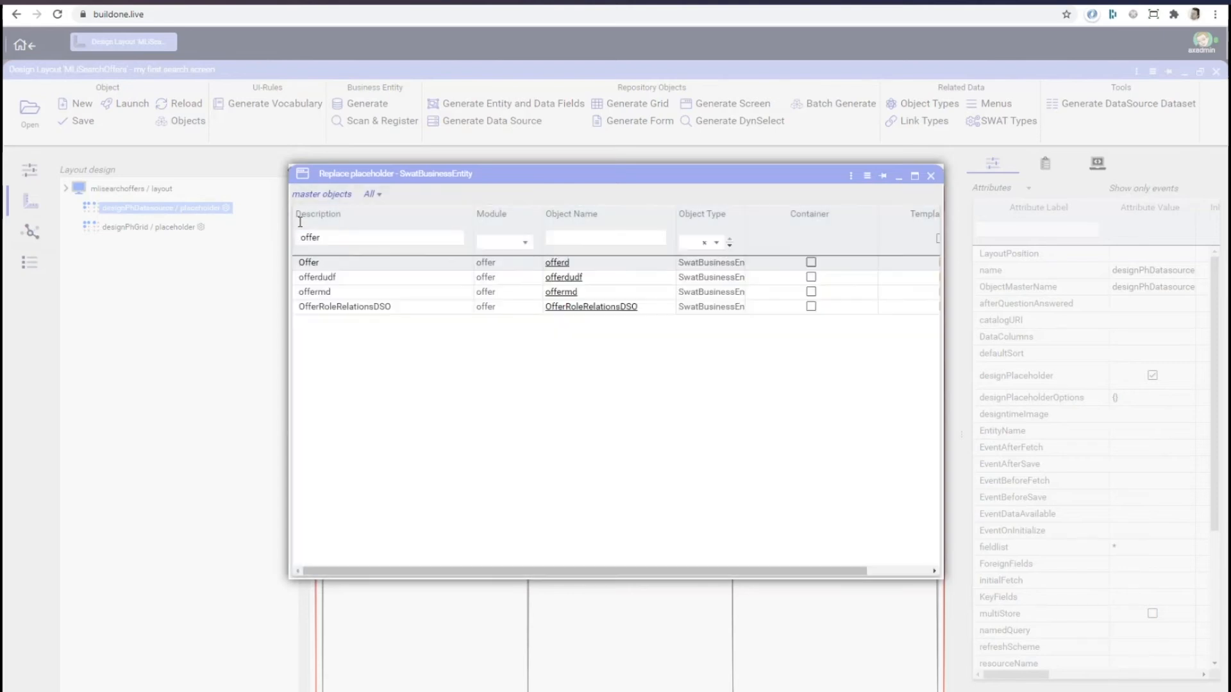
pyautogui.doubleClick(335, 268)
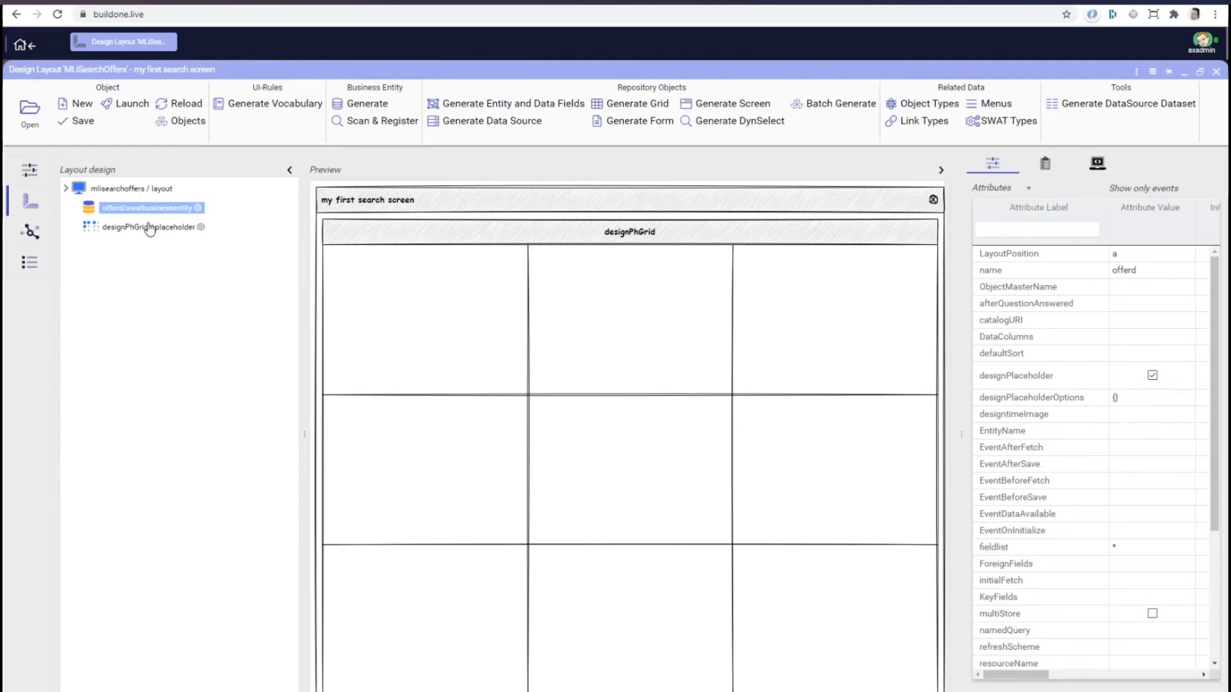
# Step: Replace the designPhGrid placeholder with the offer grid offer_largeb and save the layout
pyautogui.click(202, 228)
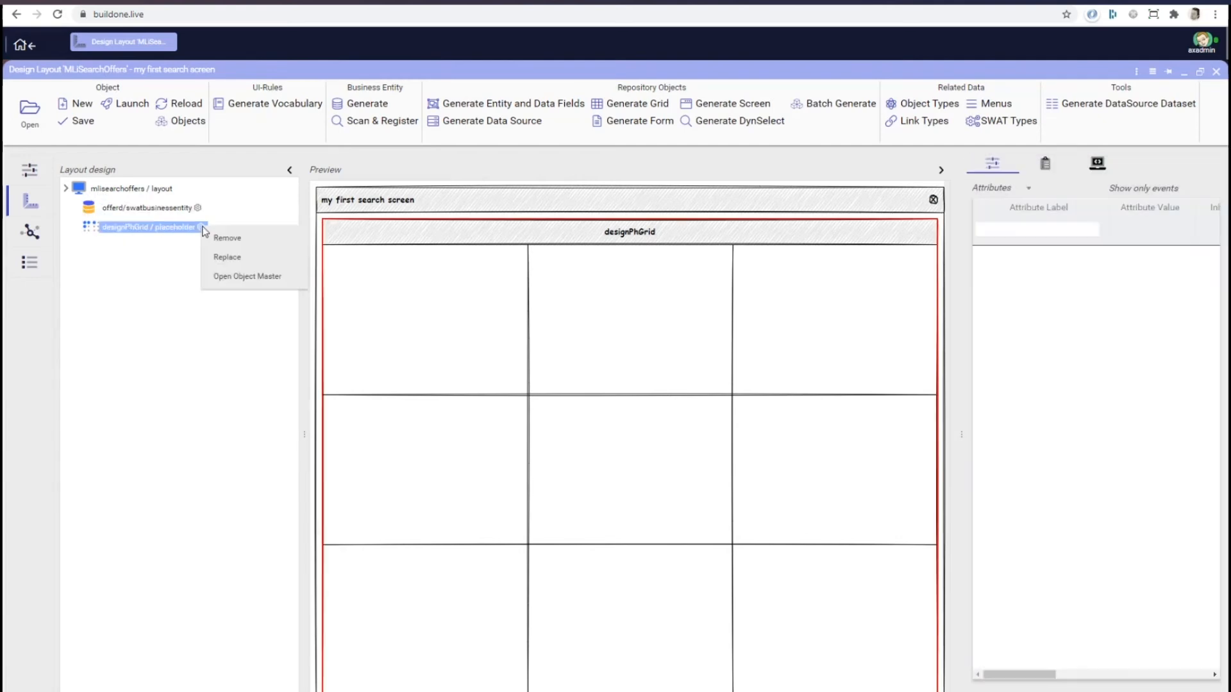
pyautogui.click(241, 261)
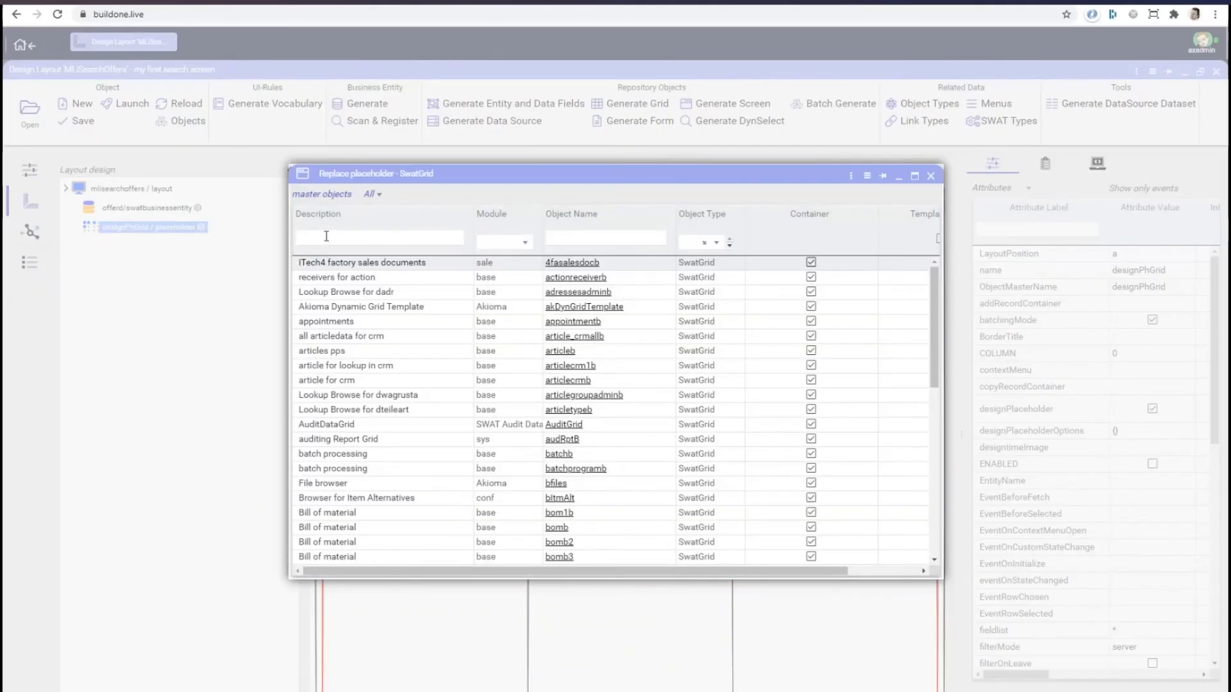
pyautogui.write('offer')
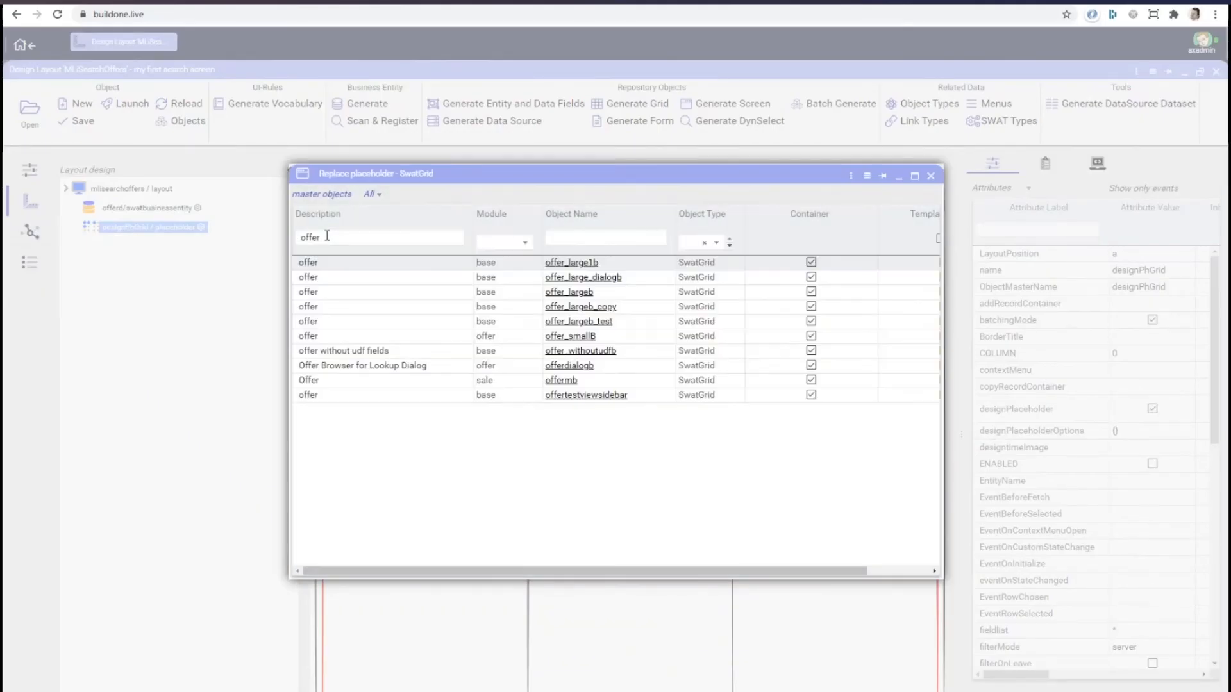
pyautogui.click(350, 294)
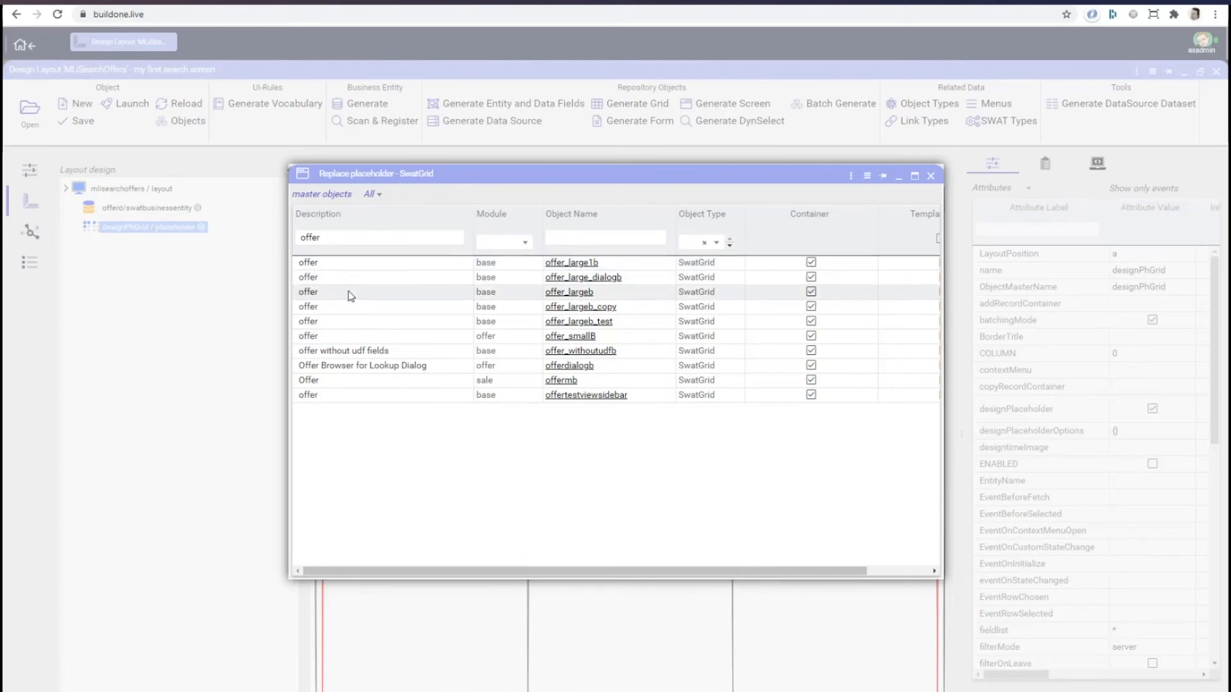
pyautogui.doubleClick(350, 294)
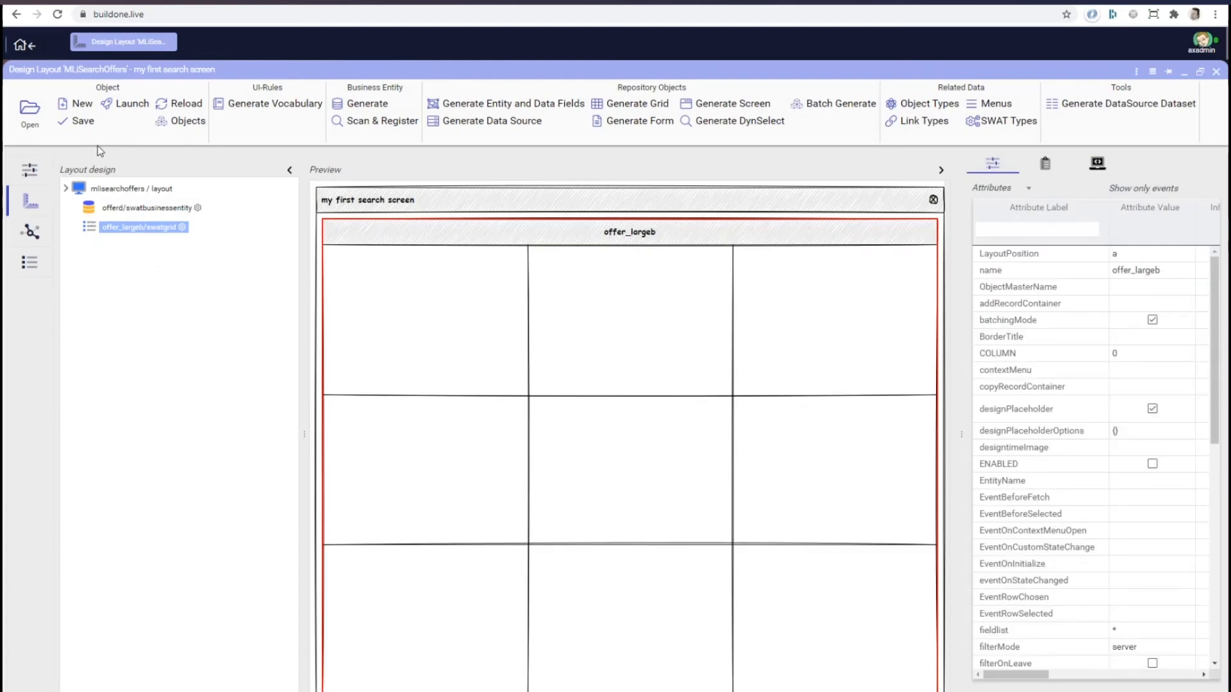
pyautogui.click(84, 122)
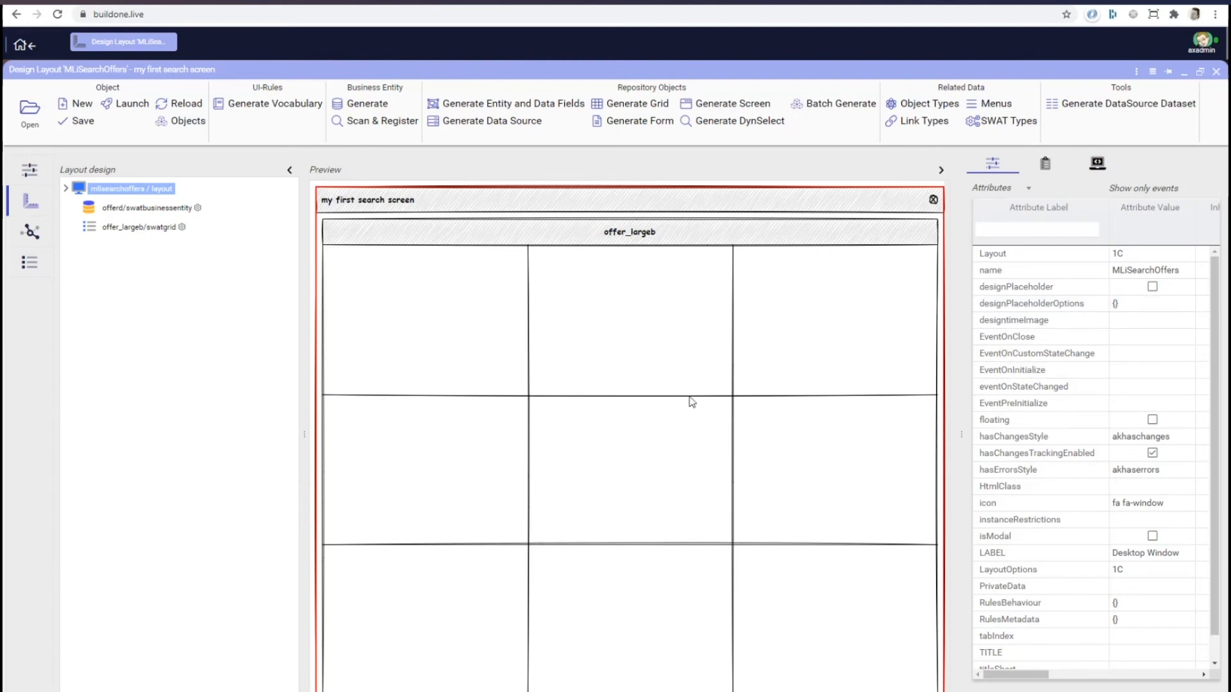
# Step: Set the window's title to "My offer search screen" and its short title to "Offers" in the object's properties
pyautogui.click(1046, 164)
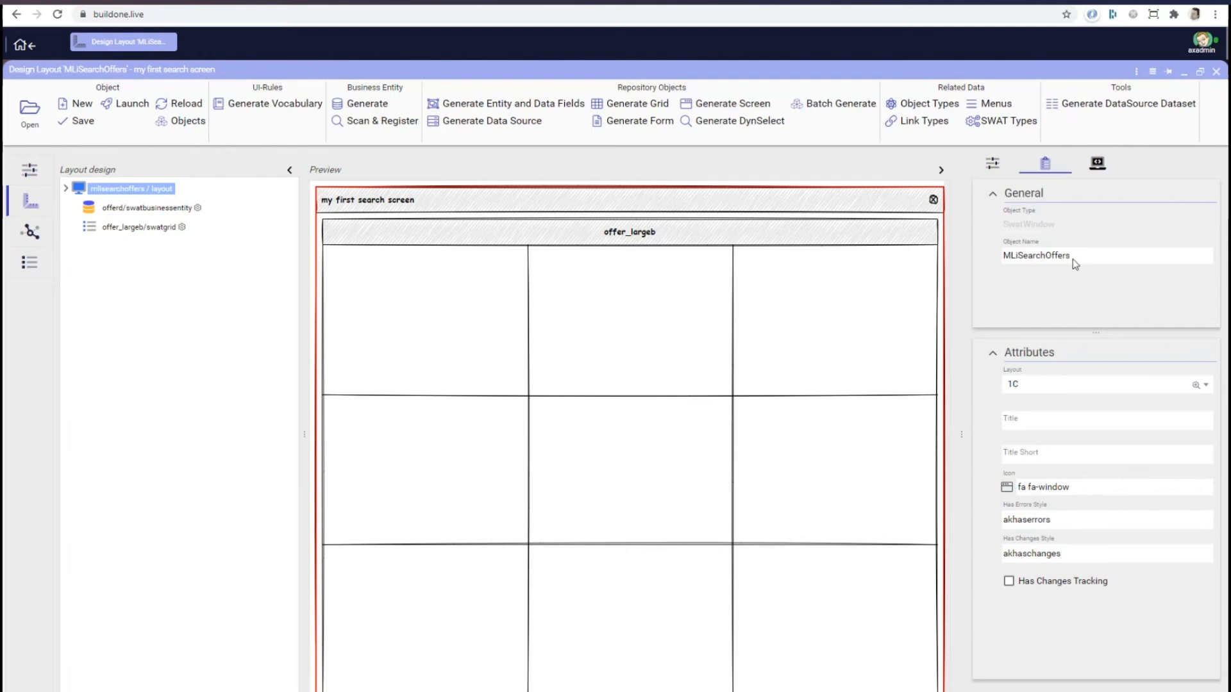
pyautogui.moveTo(1083, 336); pyautogui.dragTo(1073, 296)
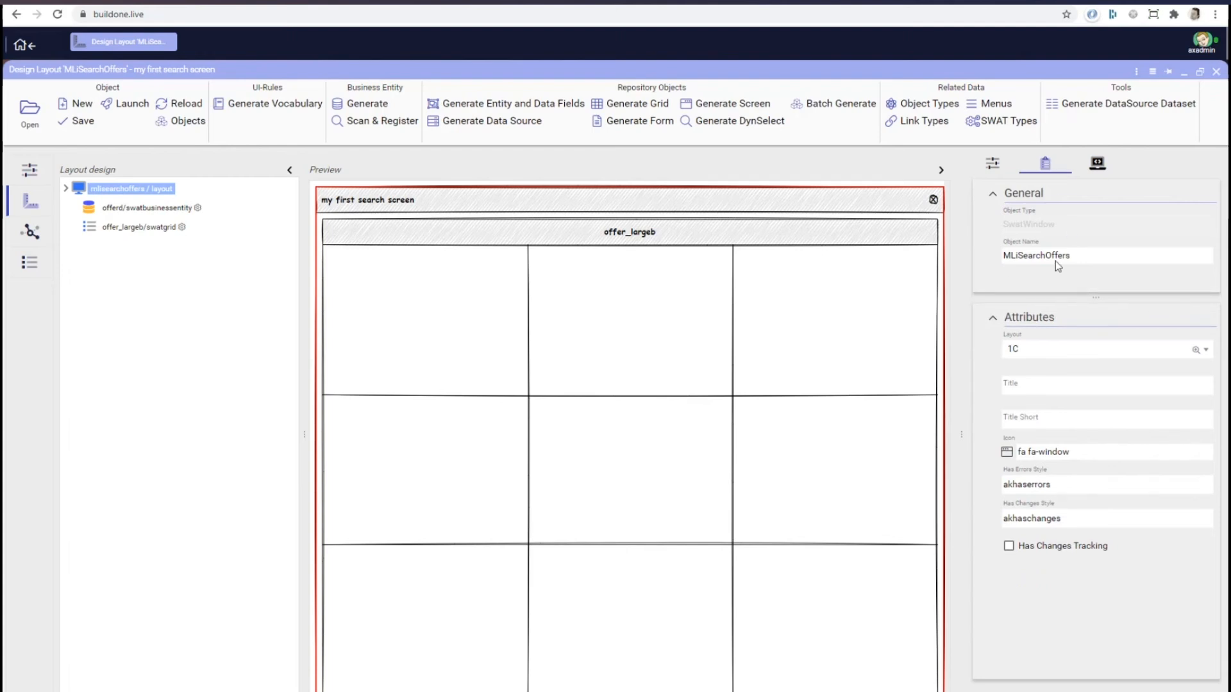
pyautogui.click(1088, 389)
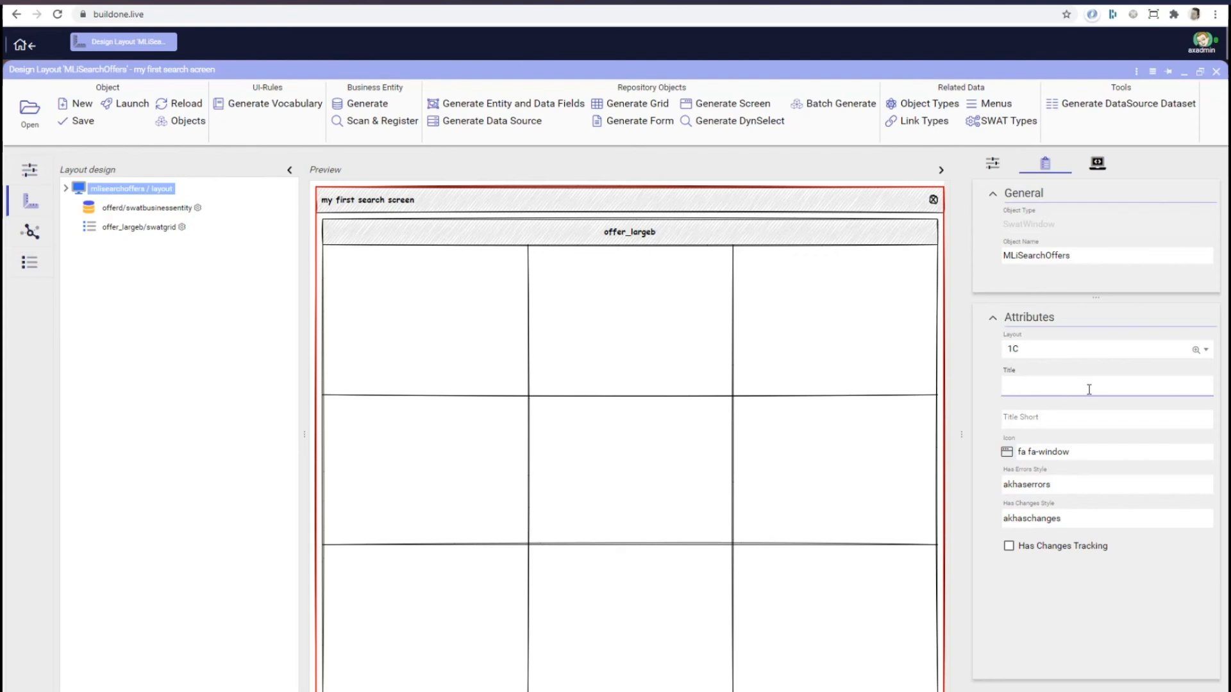
pyautogui.write('My fir')
pyautogui.write('offer search ')
pyautogui.write('screen')
pyautogui.press('Tab')
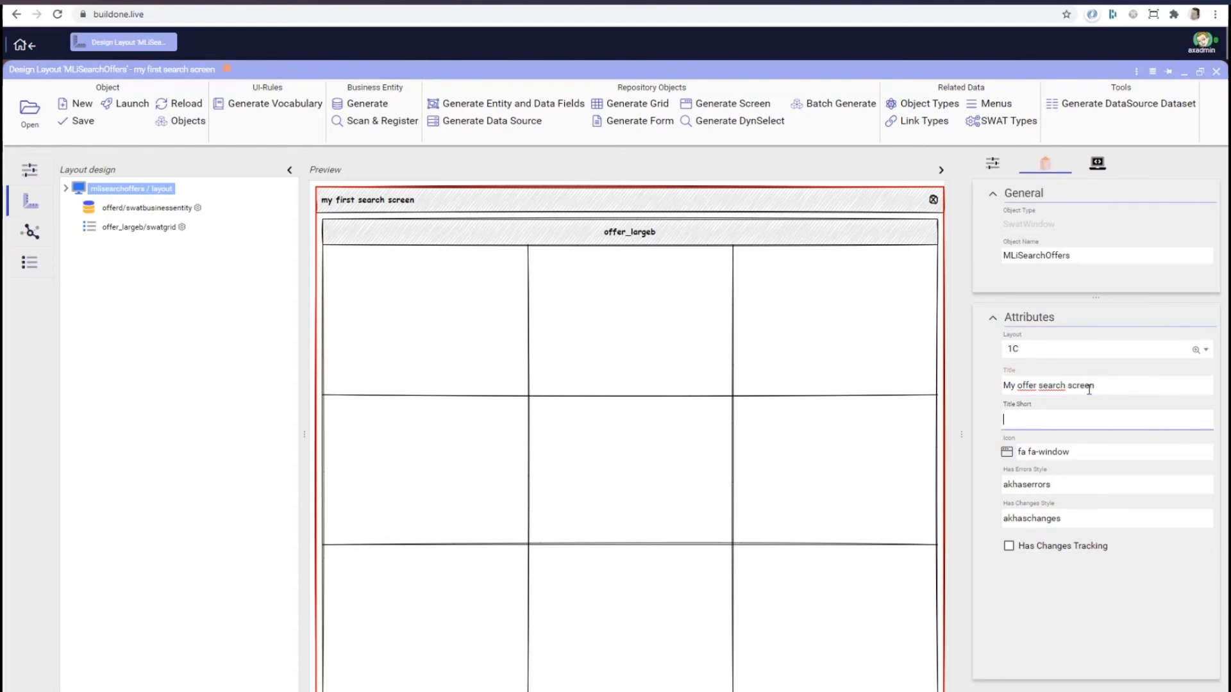
pyautogui.press('Tab')
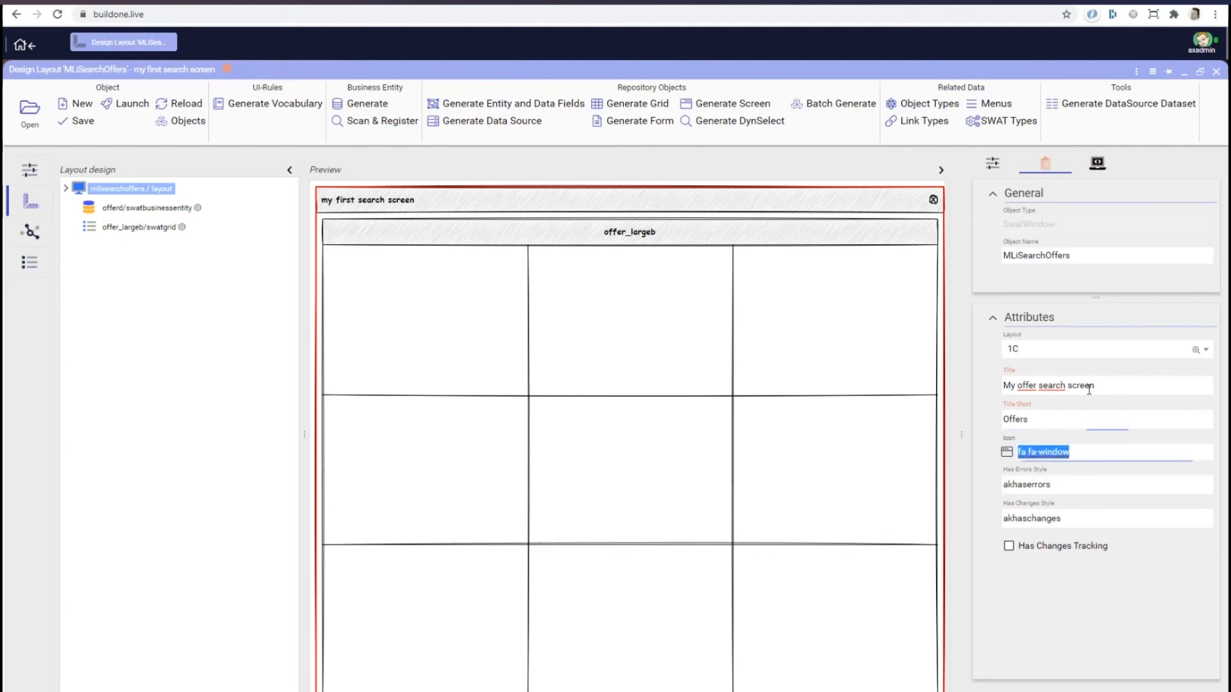
# Step: Search the icon picker for "sear" and set the window's icon to fad fa-print-search
pyautogui.click(1006, 453)
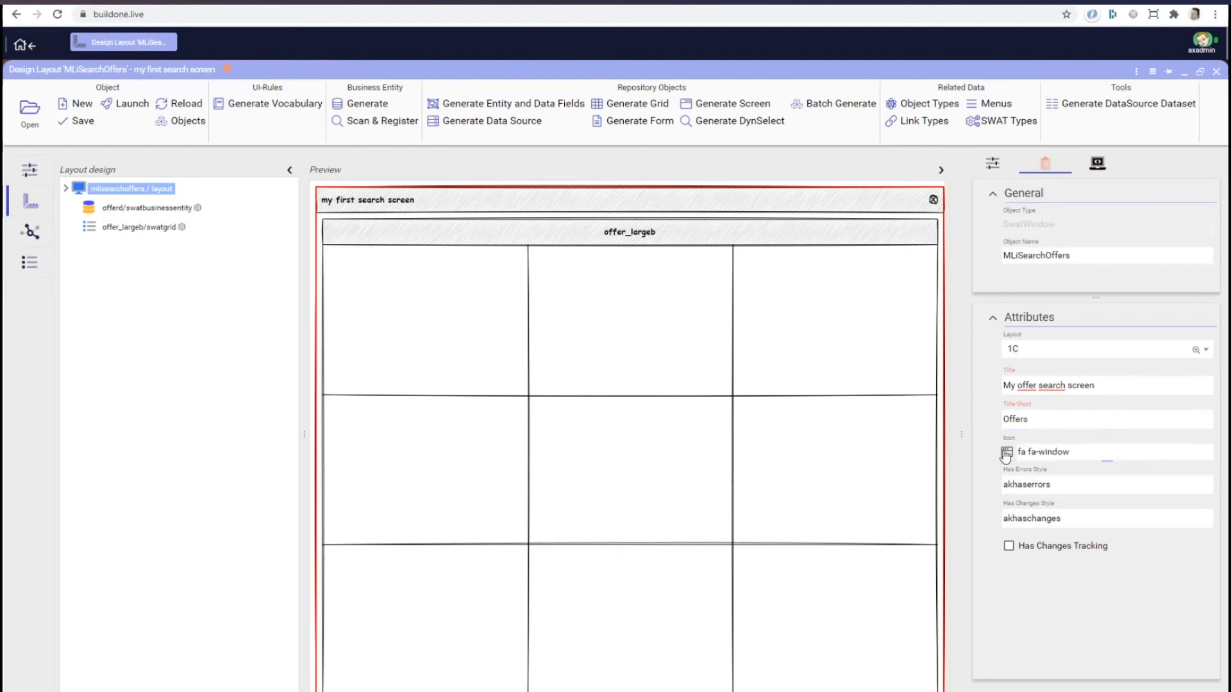
pyautogui.click(325, 209)
pyautogui.write('sear')
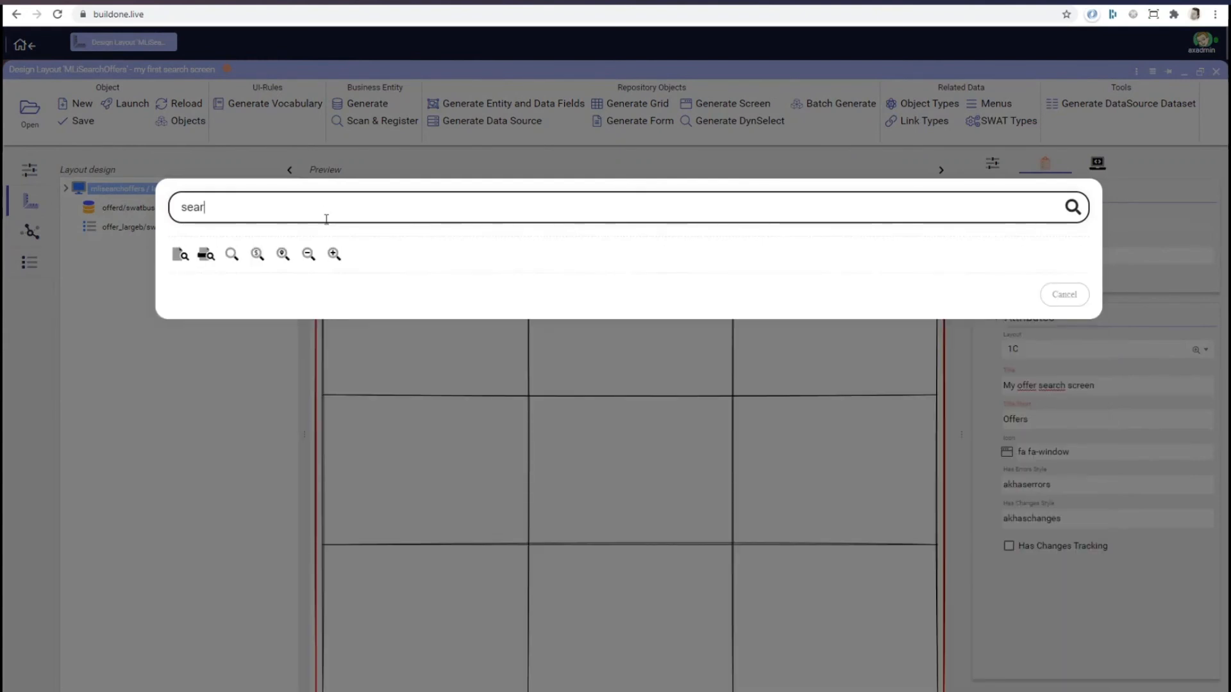
pyautogui.click(211, 257)
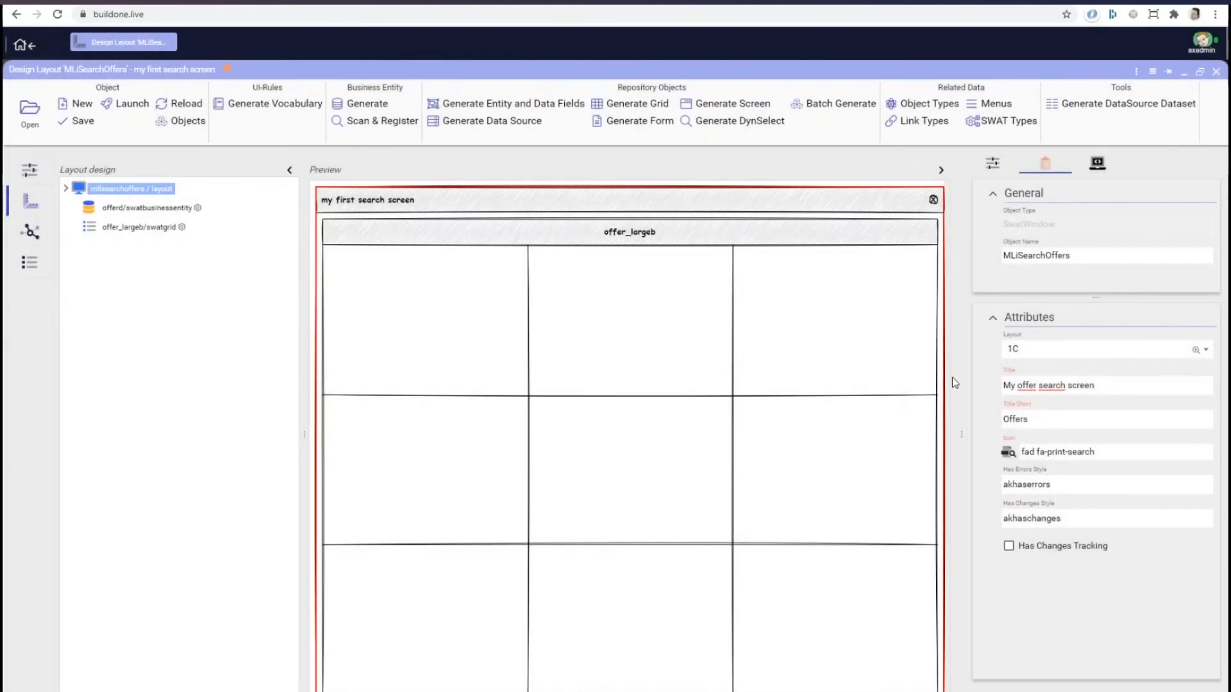
# Step: Save the MLiSearchOffers layout and launch the offer search screen
pyautogui.click(78, 121)
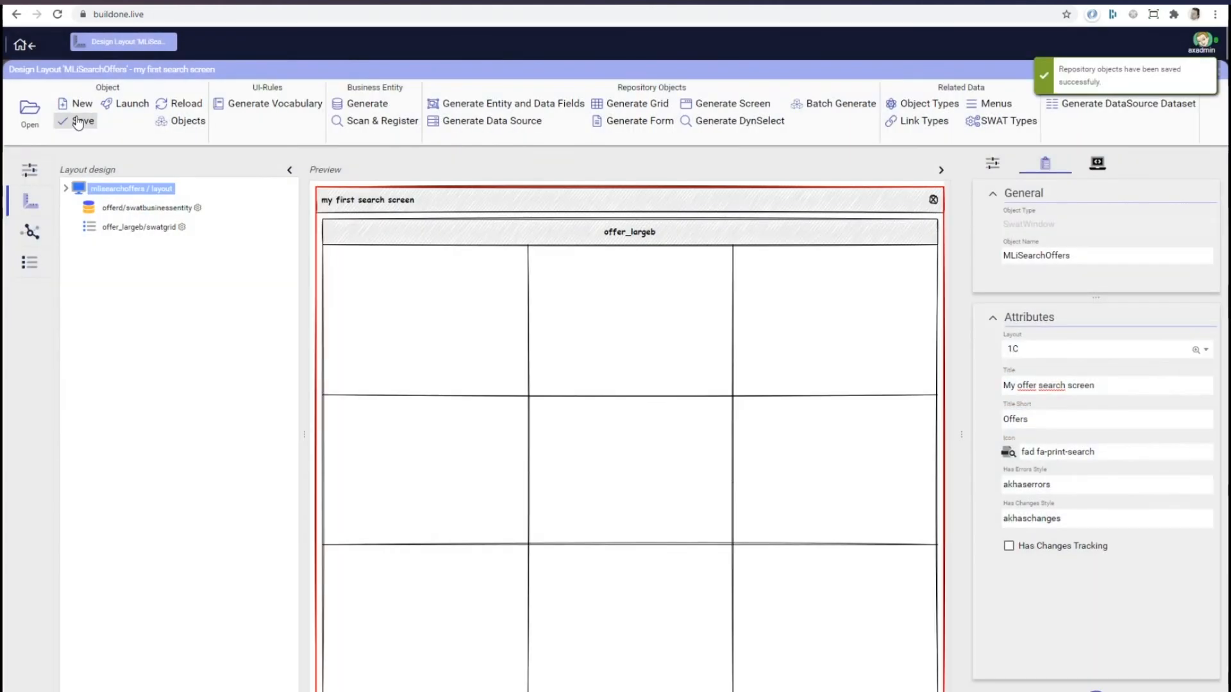
pyautogui.click(133, 108)
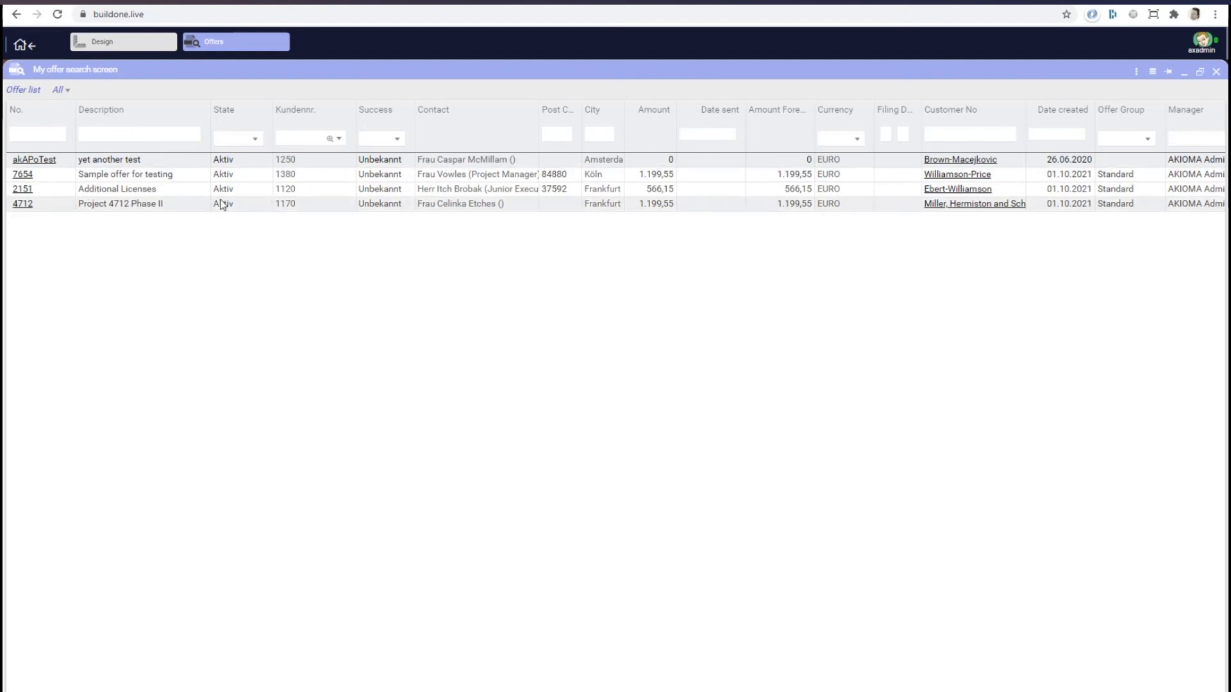
# Step: Filter the offer list by description with "s" and open the offer "Sample offer for testing"
pyautogui.click(165, 135)
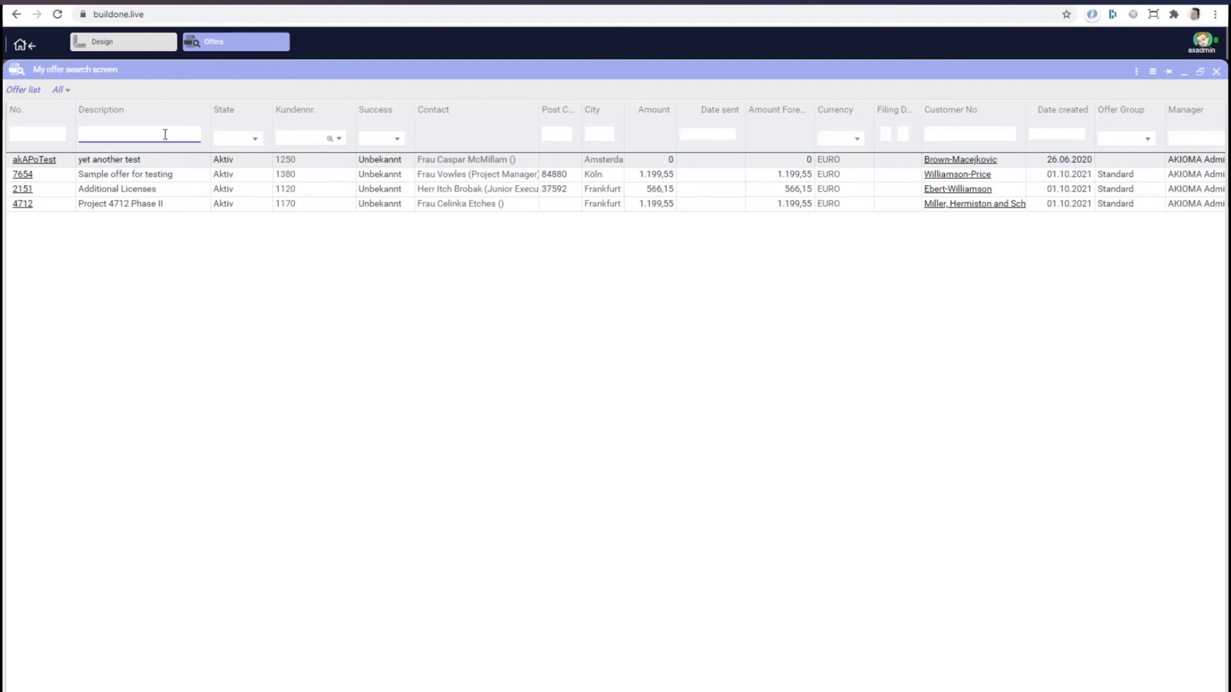
pyautogui.write('s')
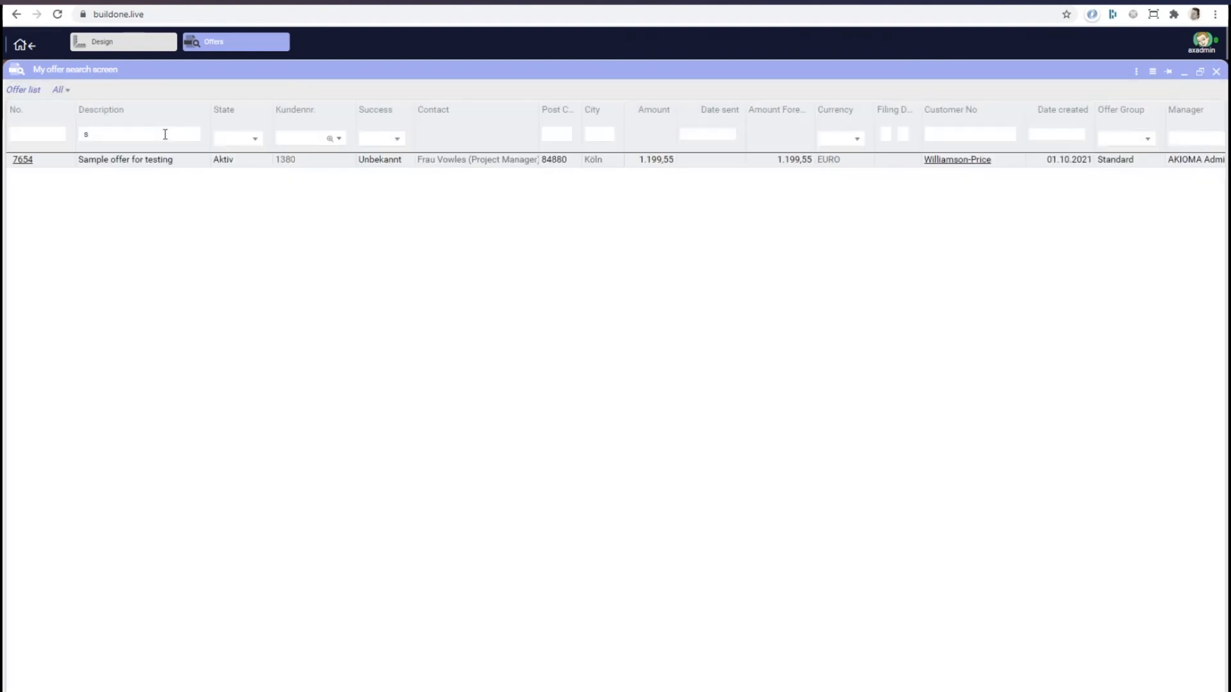
pyautogui.click(24, 161)
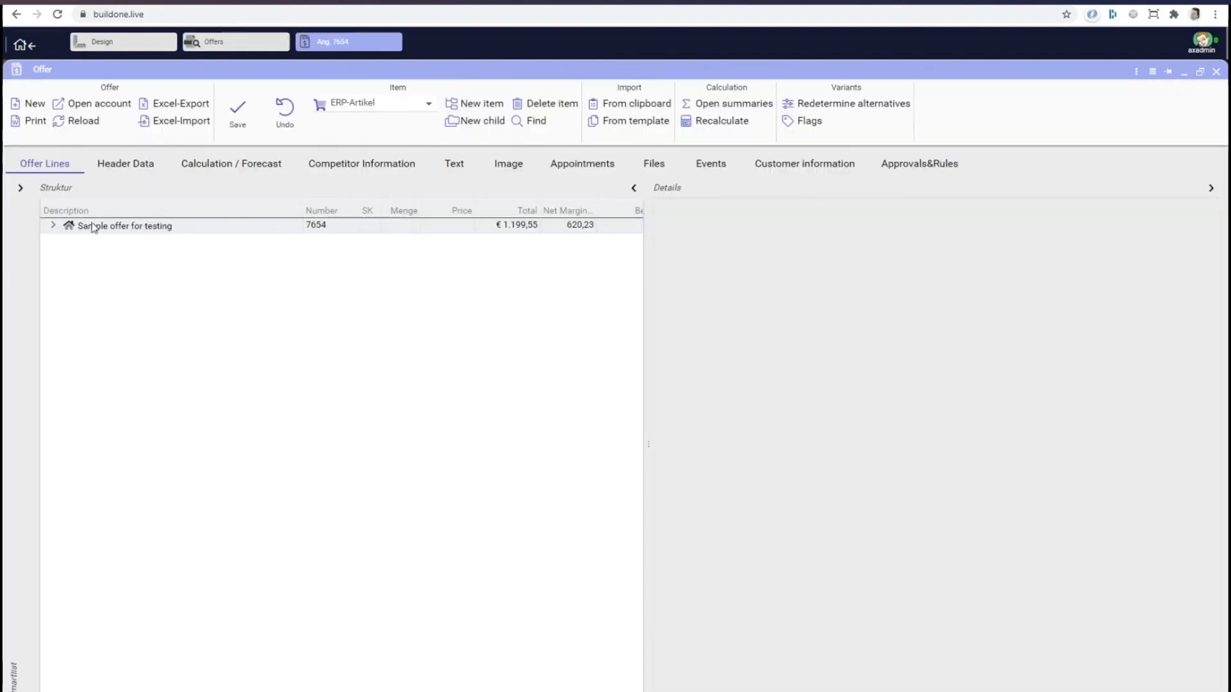
# Step: Expand the sample offer's line structure to view its item groups, and close both the offer and the offer search screen
pyautogui.click(52, 225)
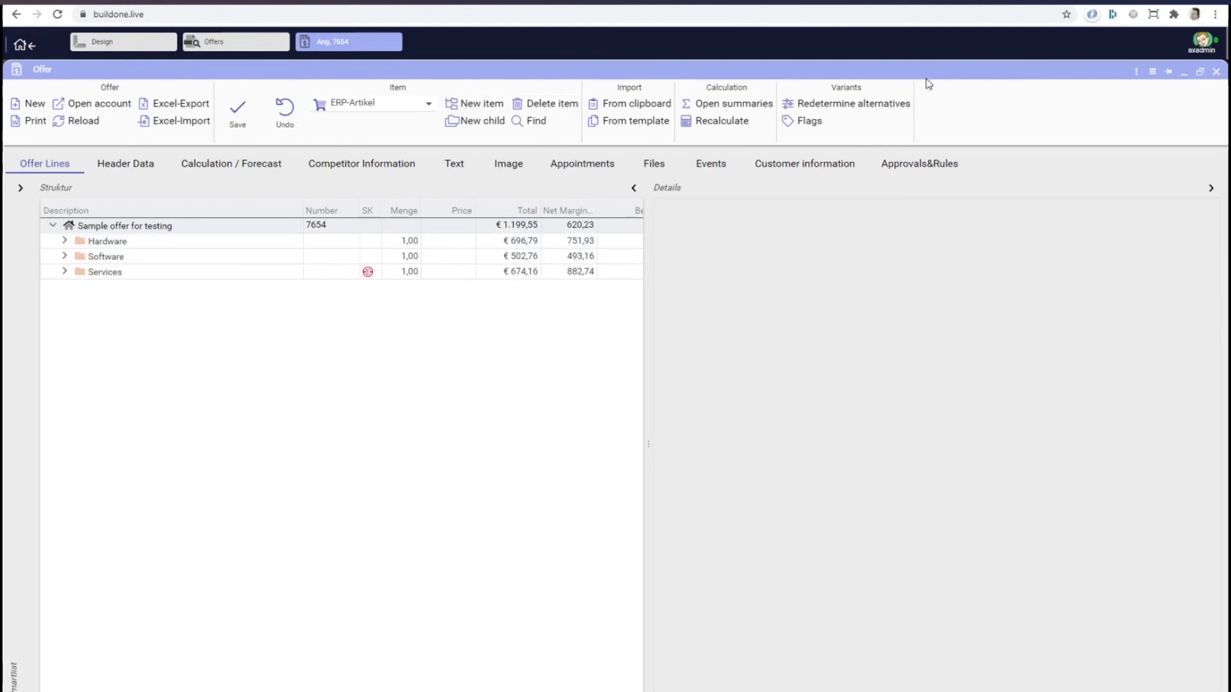
pyautogui.click(1216, 71)
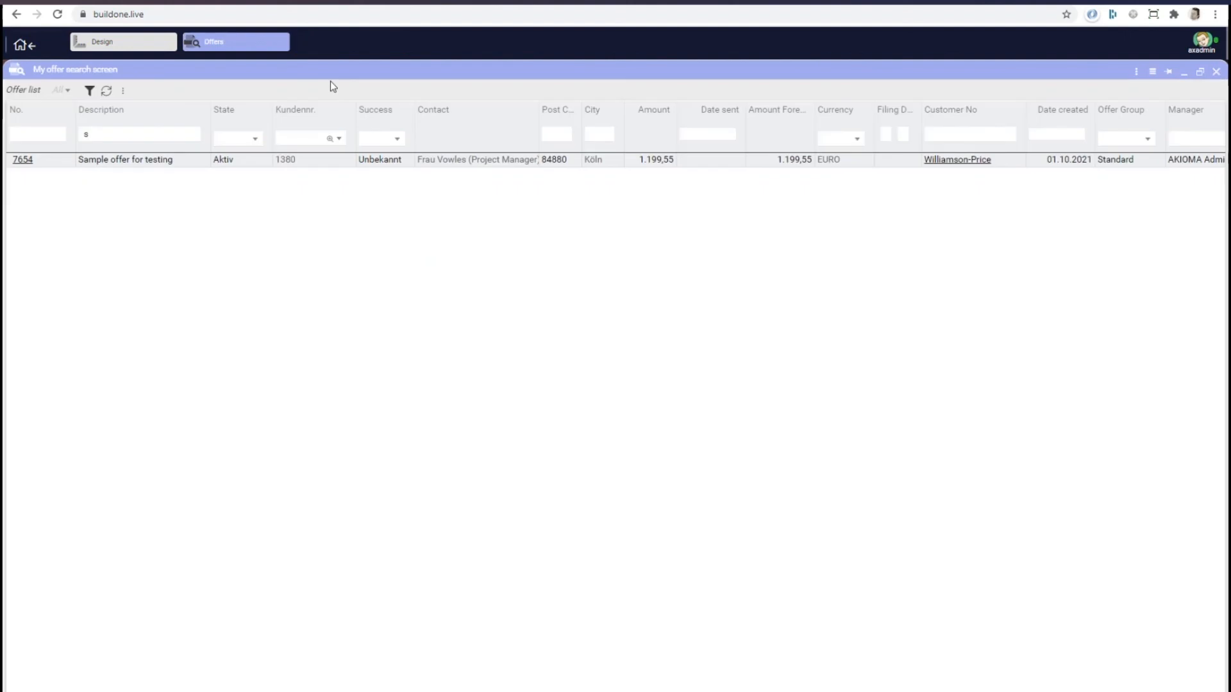
pyautogui.click(1216, 72)
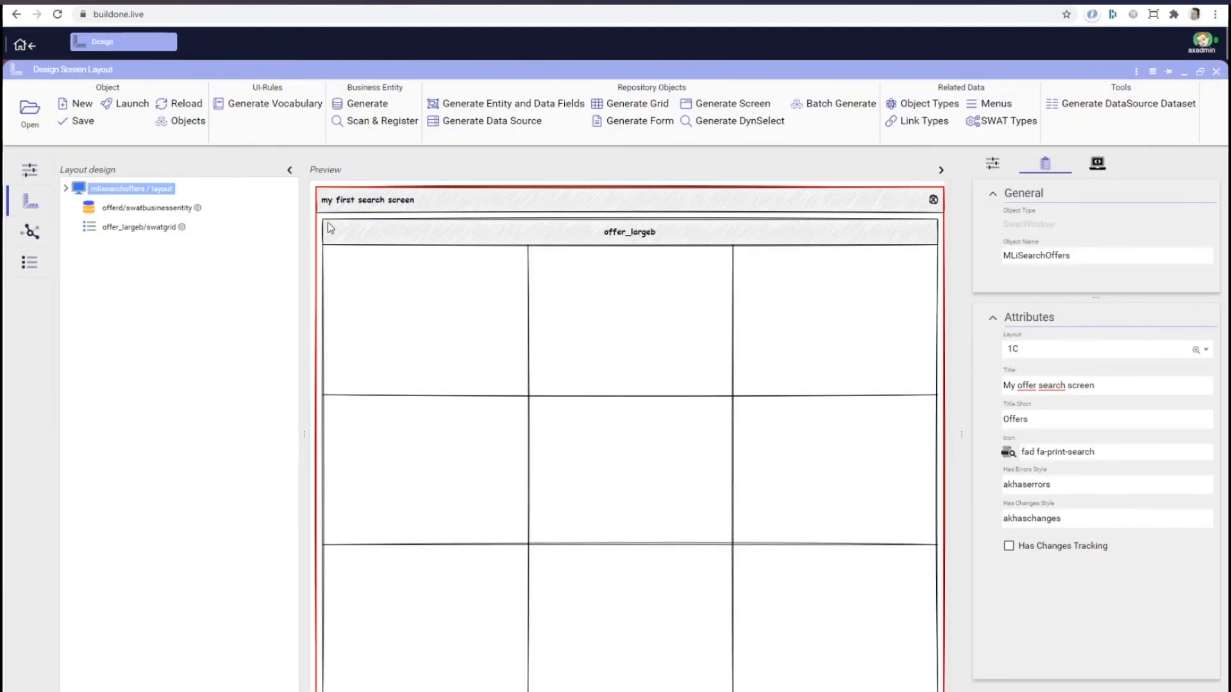